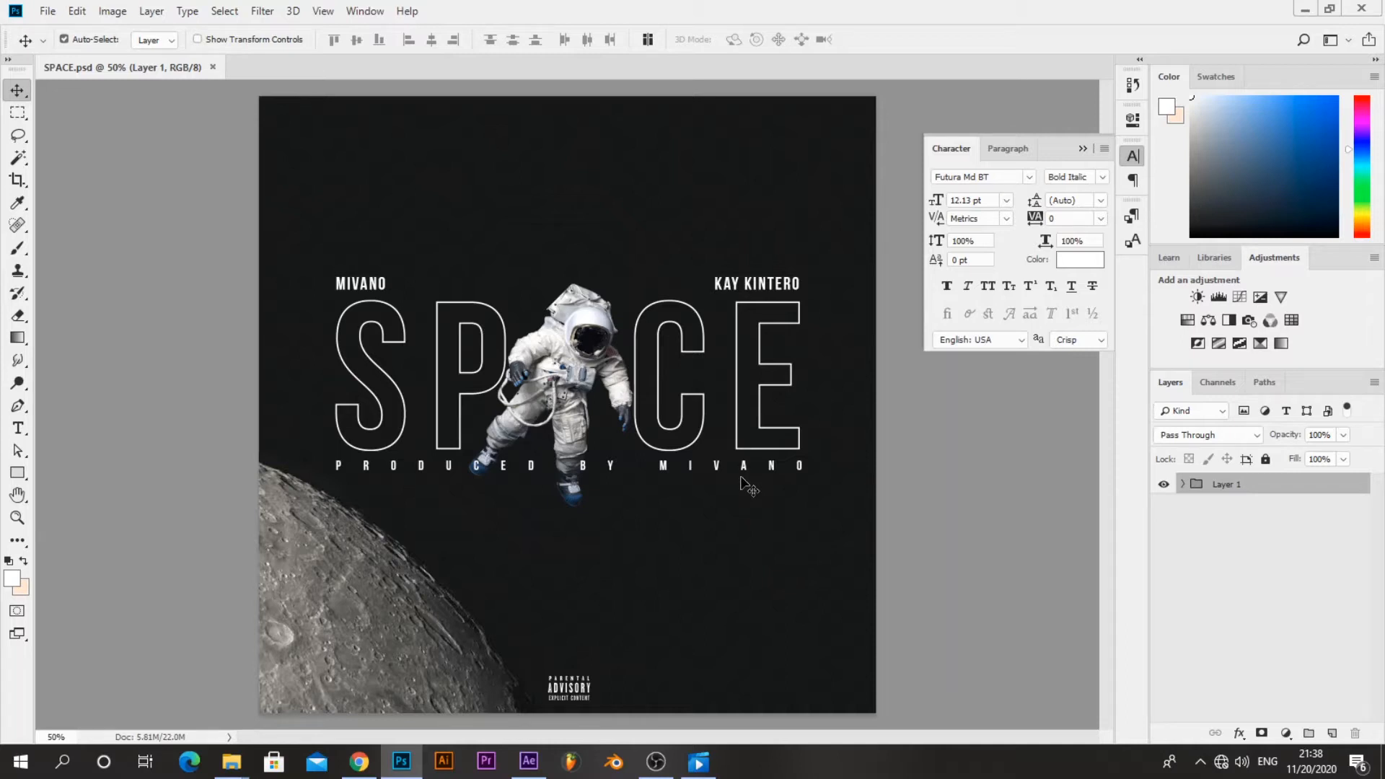
# Switch to the video player and play the finished space_final cover animation
pyautogui.click(698, 762)
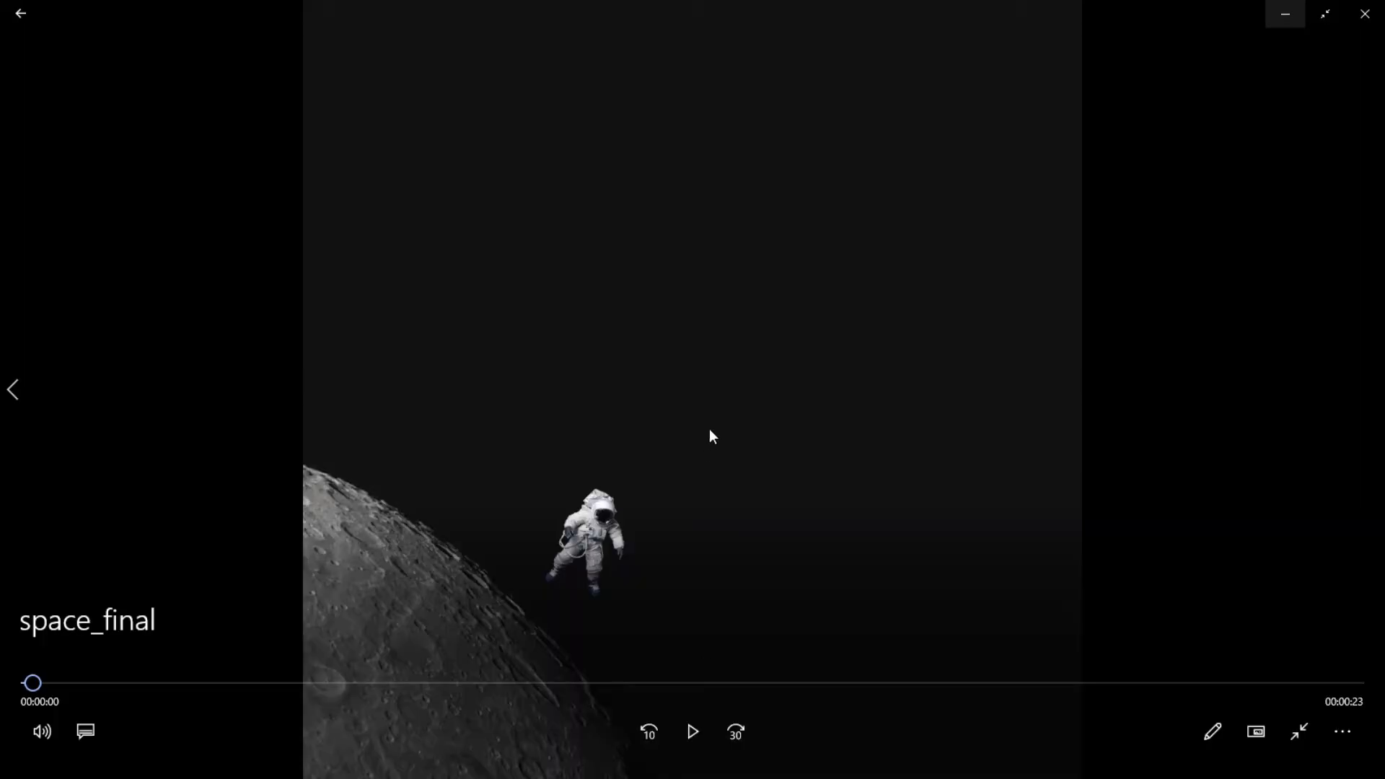
pyautogui.press('space')
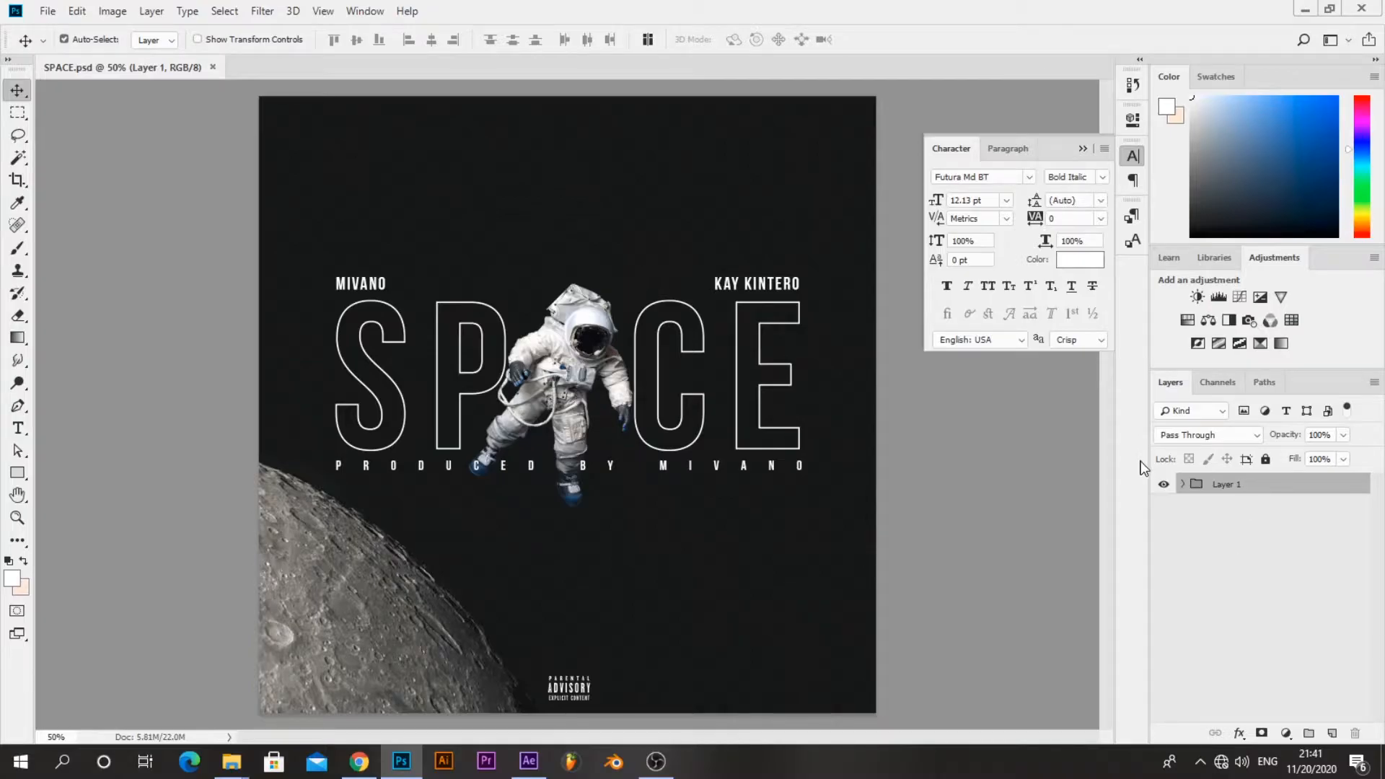
# Expand the Layer 1 group, temporarily hide the ASTRONAUT layer, and erase the stray line between P and C on the SPACE TEXT layer
pyautogui.click(1181, 485)
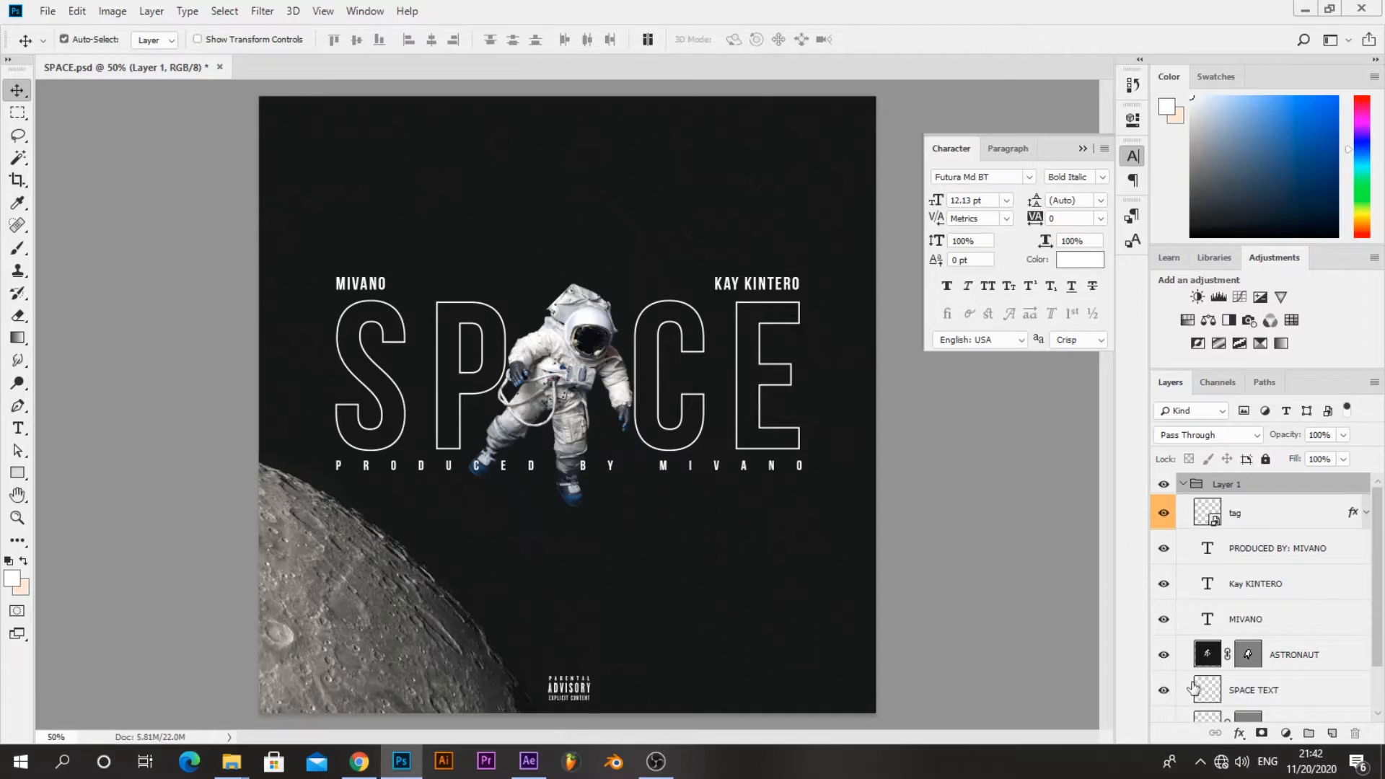
pyautogui.click(1163, 654)
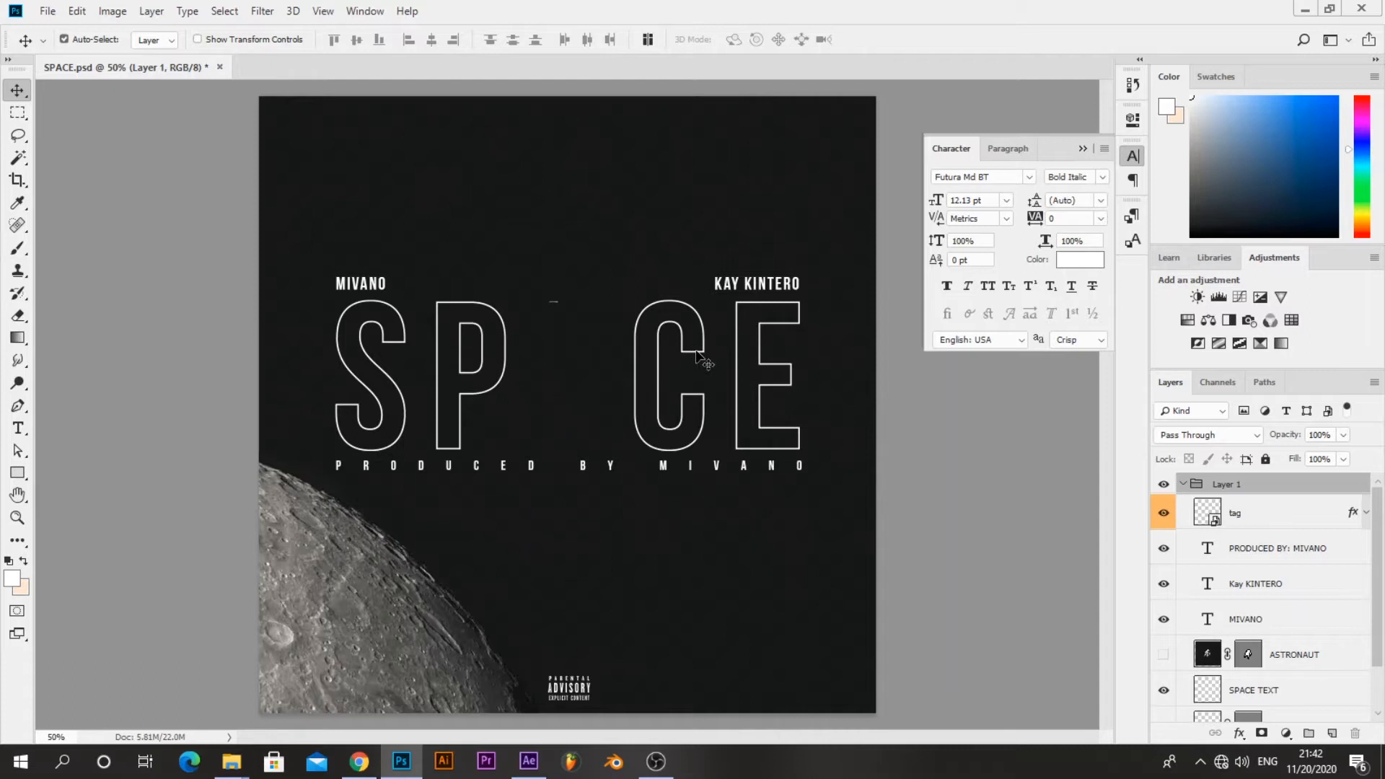
pyautogui.click(695, 348)
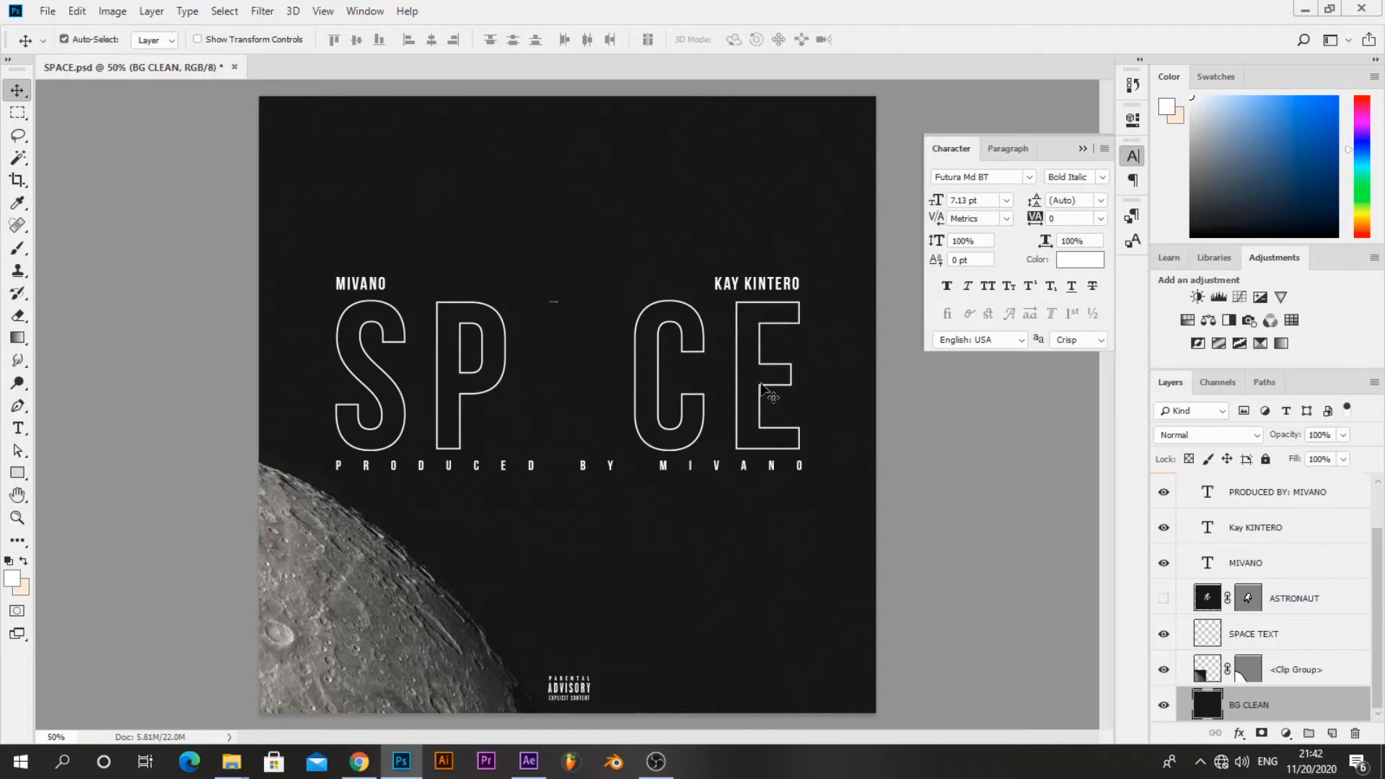
pyautogui.click(1281, 642)
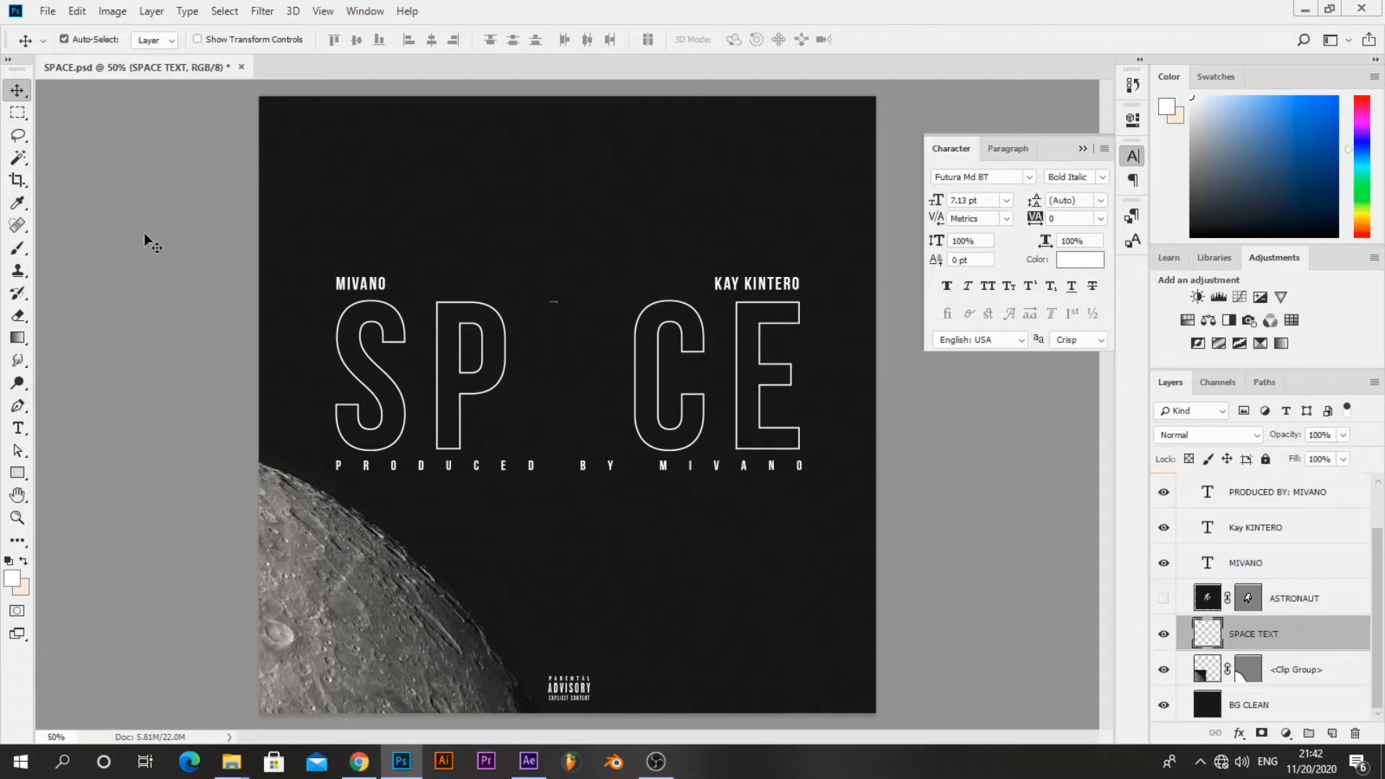
pyautogui.press('e')
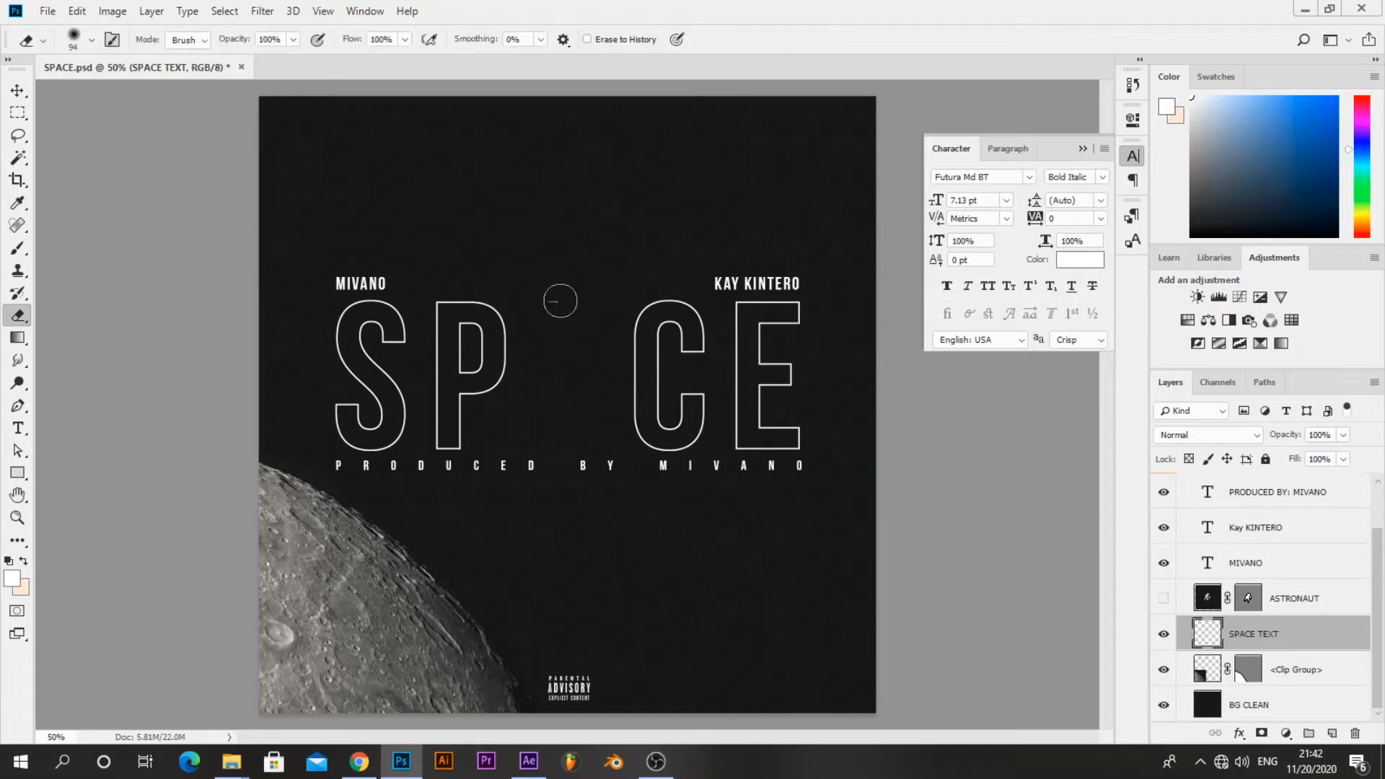
pyautogui.moveTo(548, 296); pyautogui.dragTo(578, 300)
pyautogui.click(1163, 597)
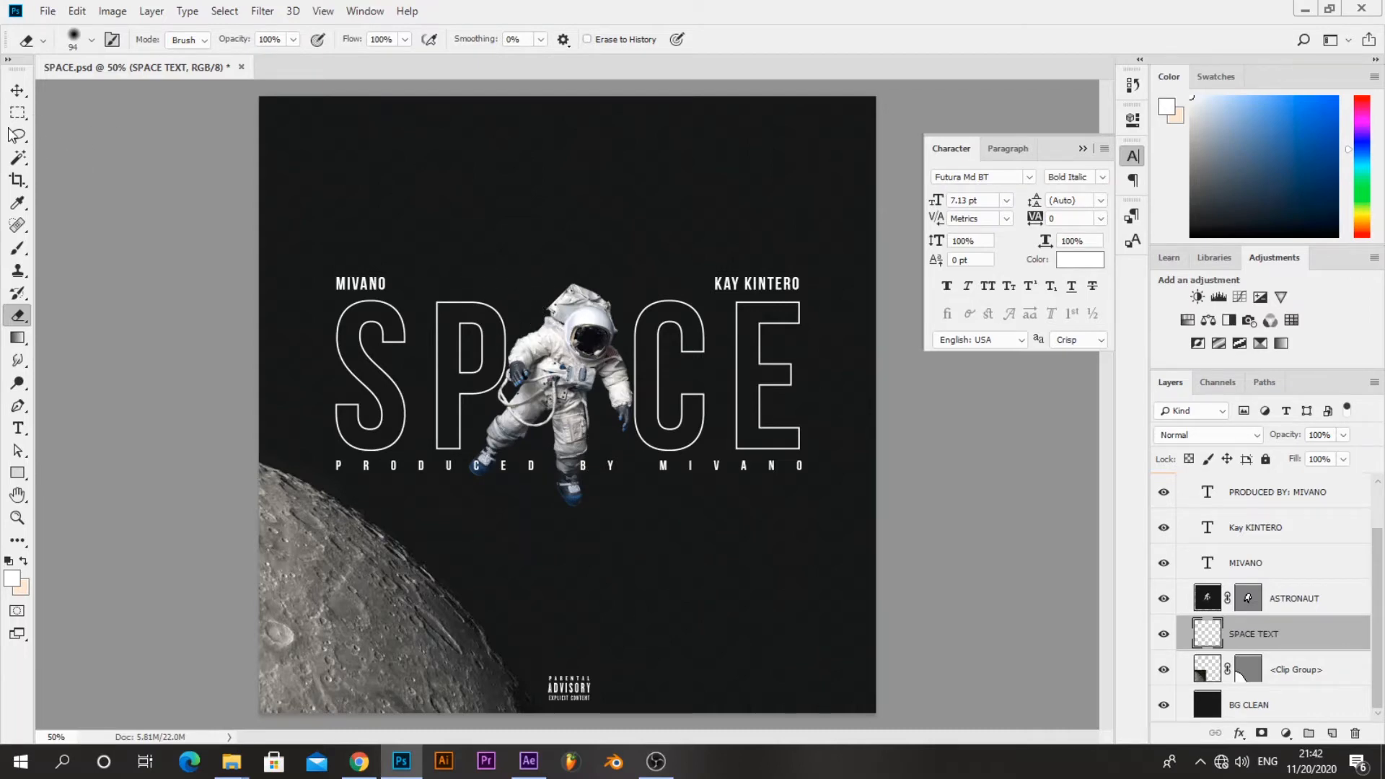
pyautogui.click(16, 89)
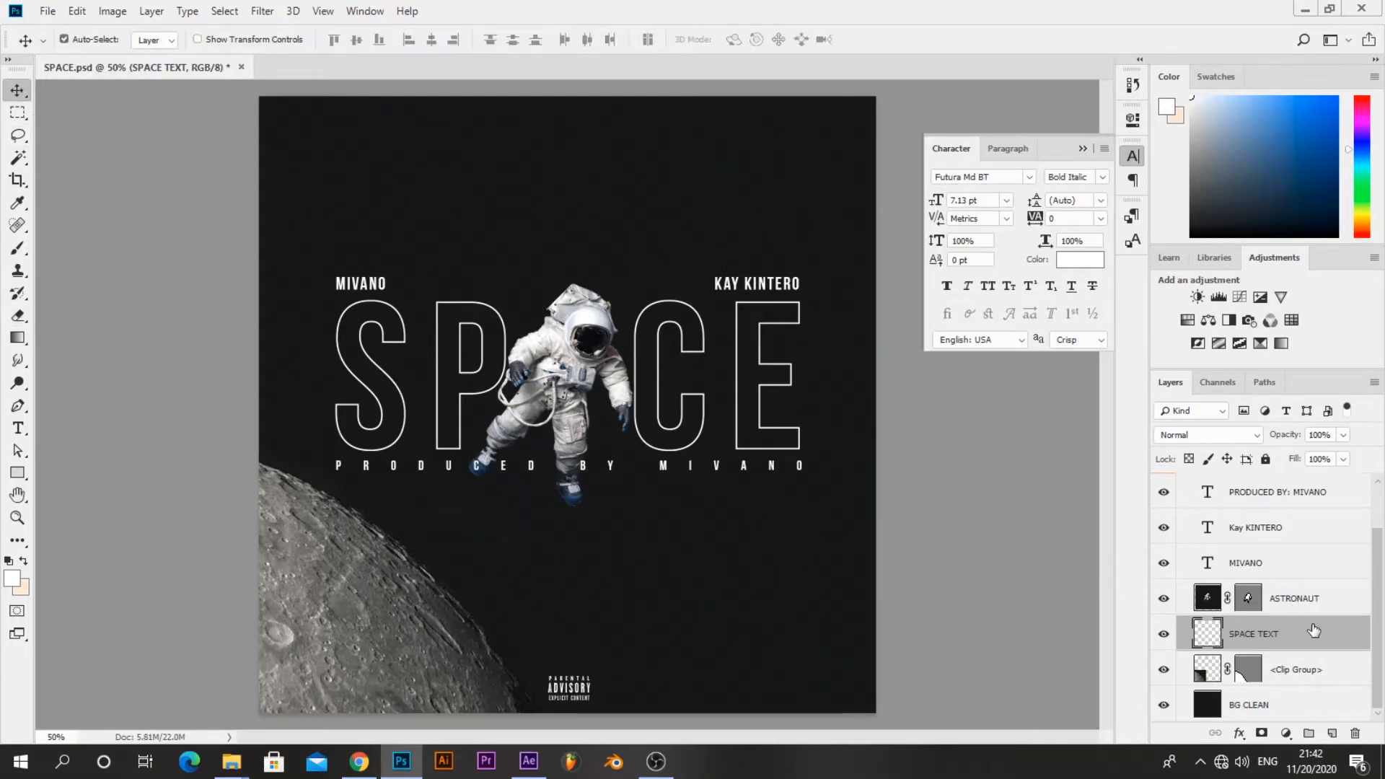
# Examine how the cover is separated into layers by toggling the visibility of BG CLEAN, both artist names and the producer credit
pyautogui.moveTo(1380, 646); pyautogui.dragTo(1383, 558)
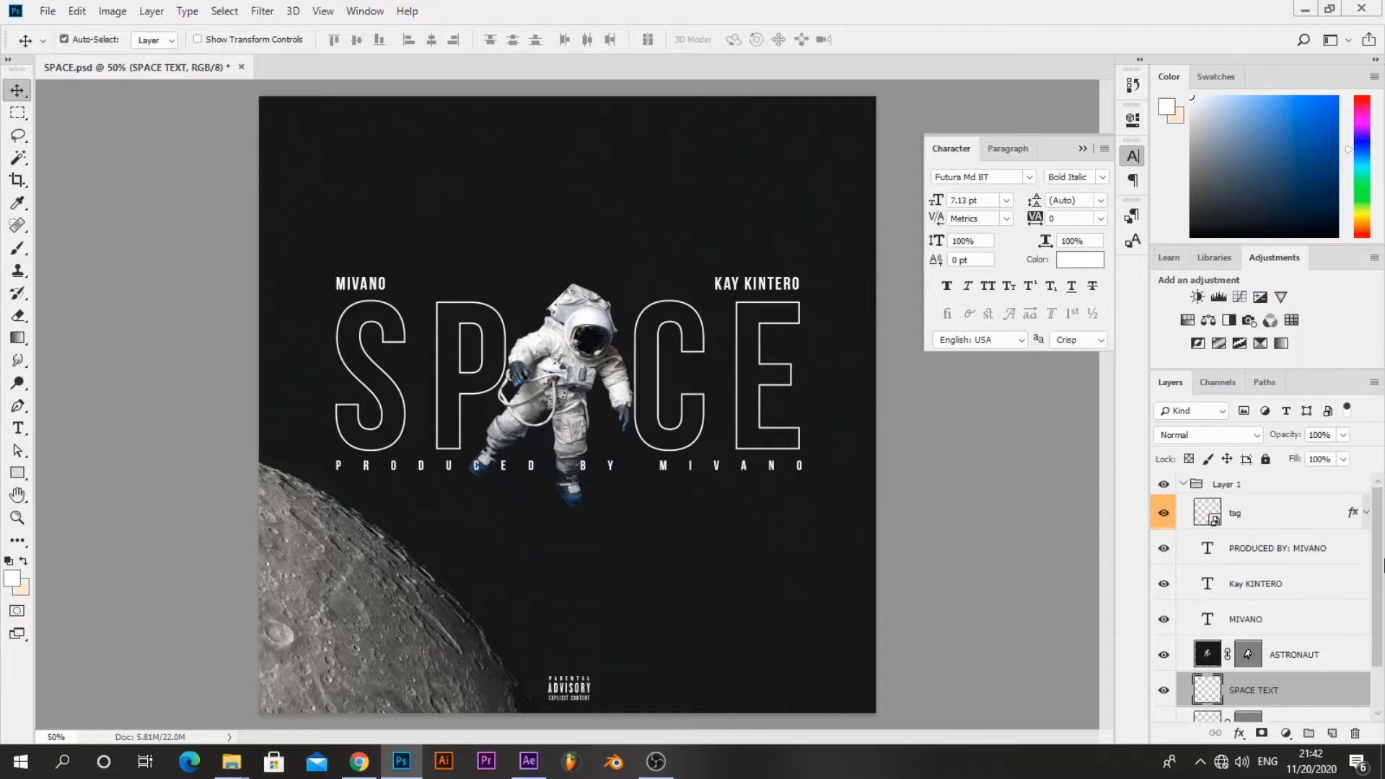
pyautogui.scroll(-2, 1287, 605)
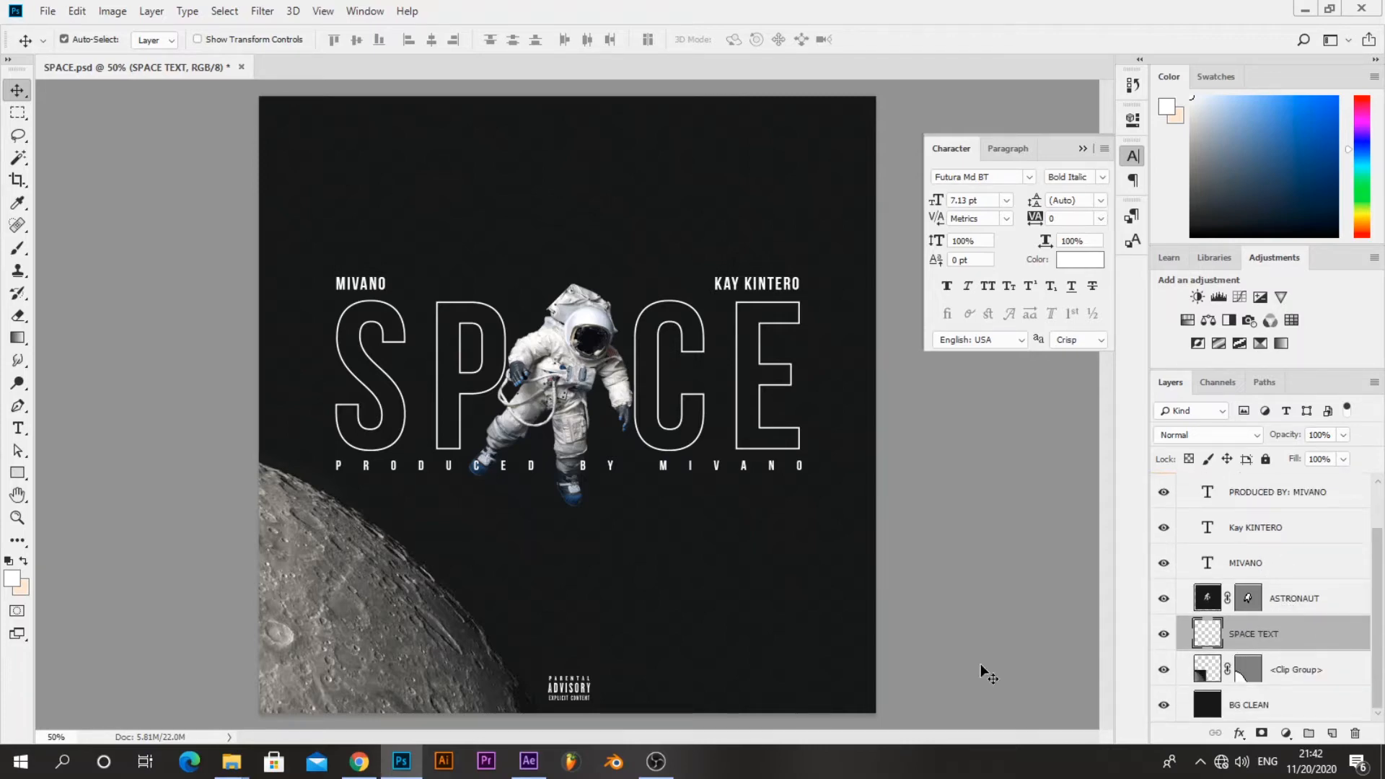
pyautogui.click(1164, 707)
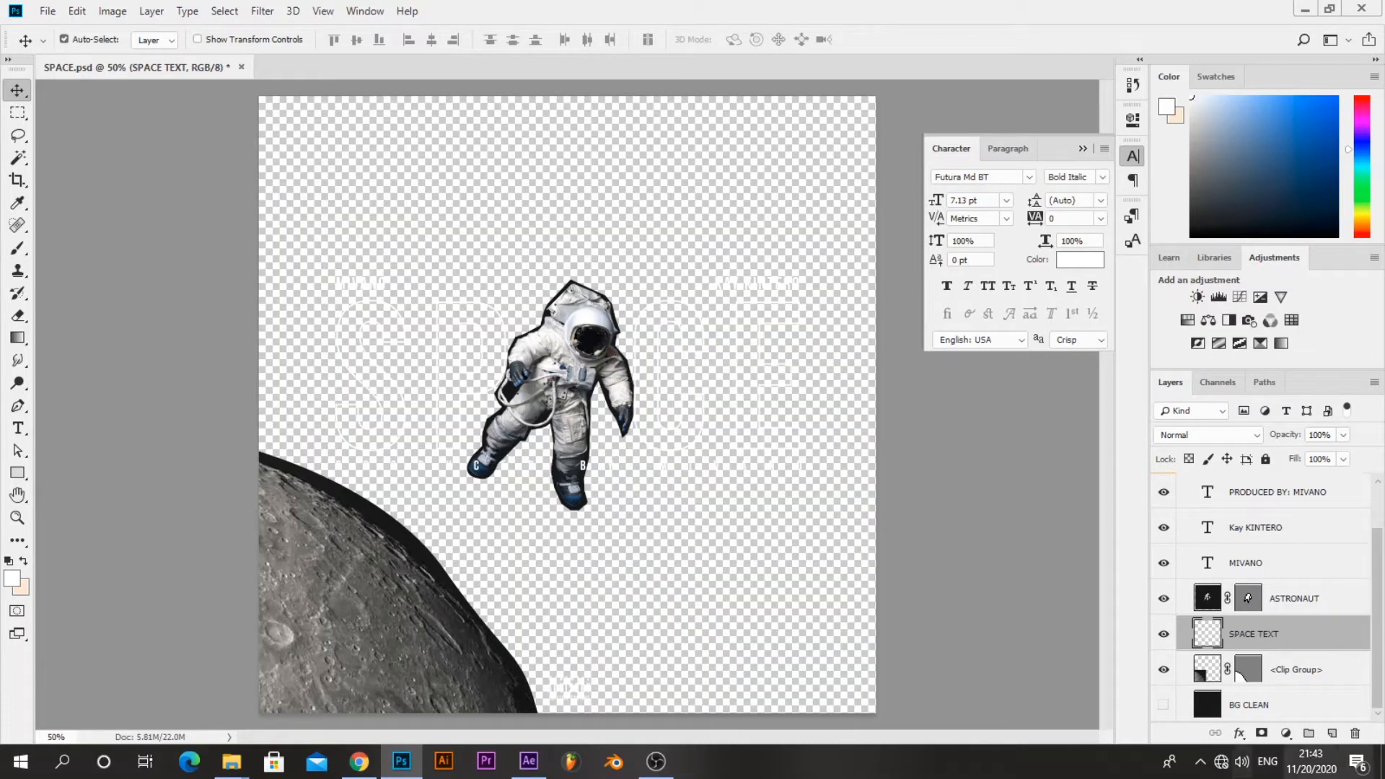
pyautogui.click(1163, 705)
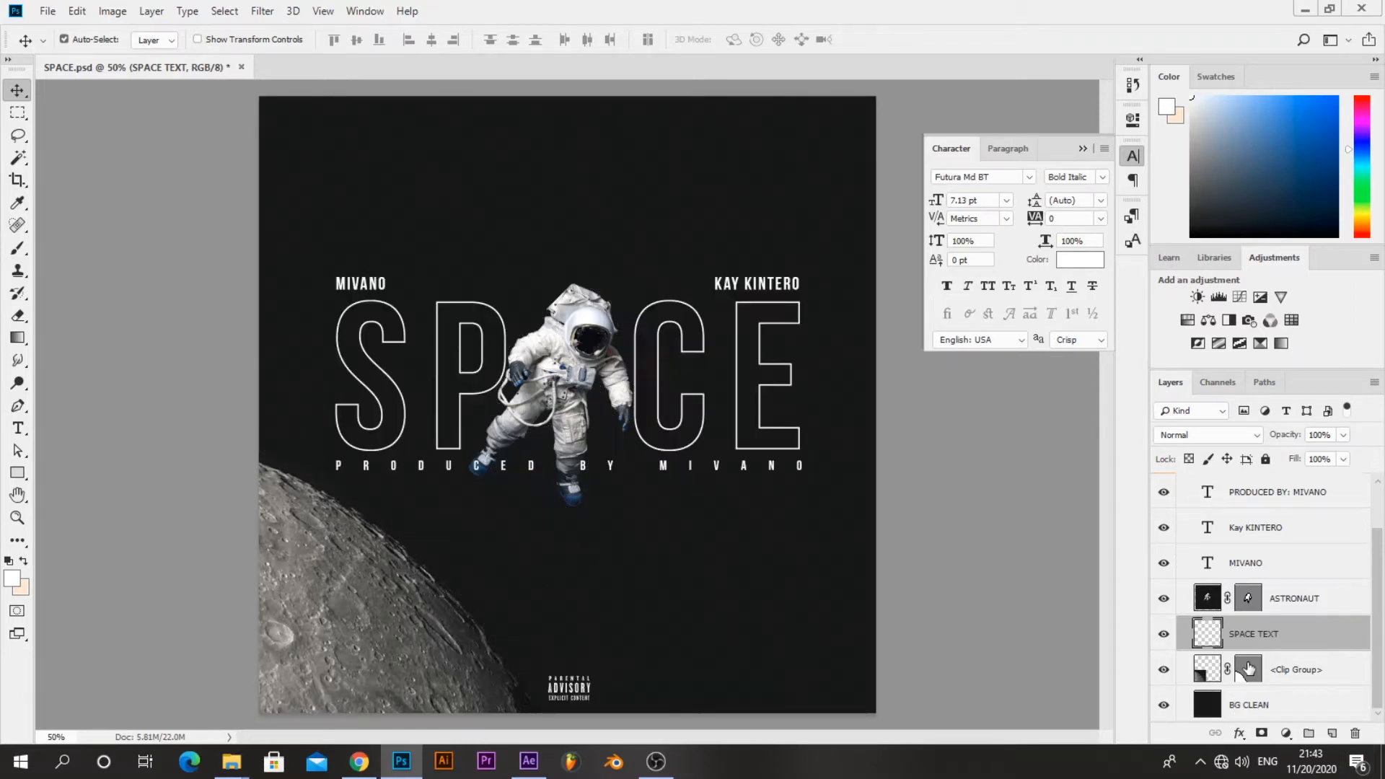
pyautogui.click(1163, 563)
pyautogui.click(1163, 564)
pyautogui.click(1163, 527)
pyautogui.click(1163, 527)
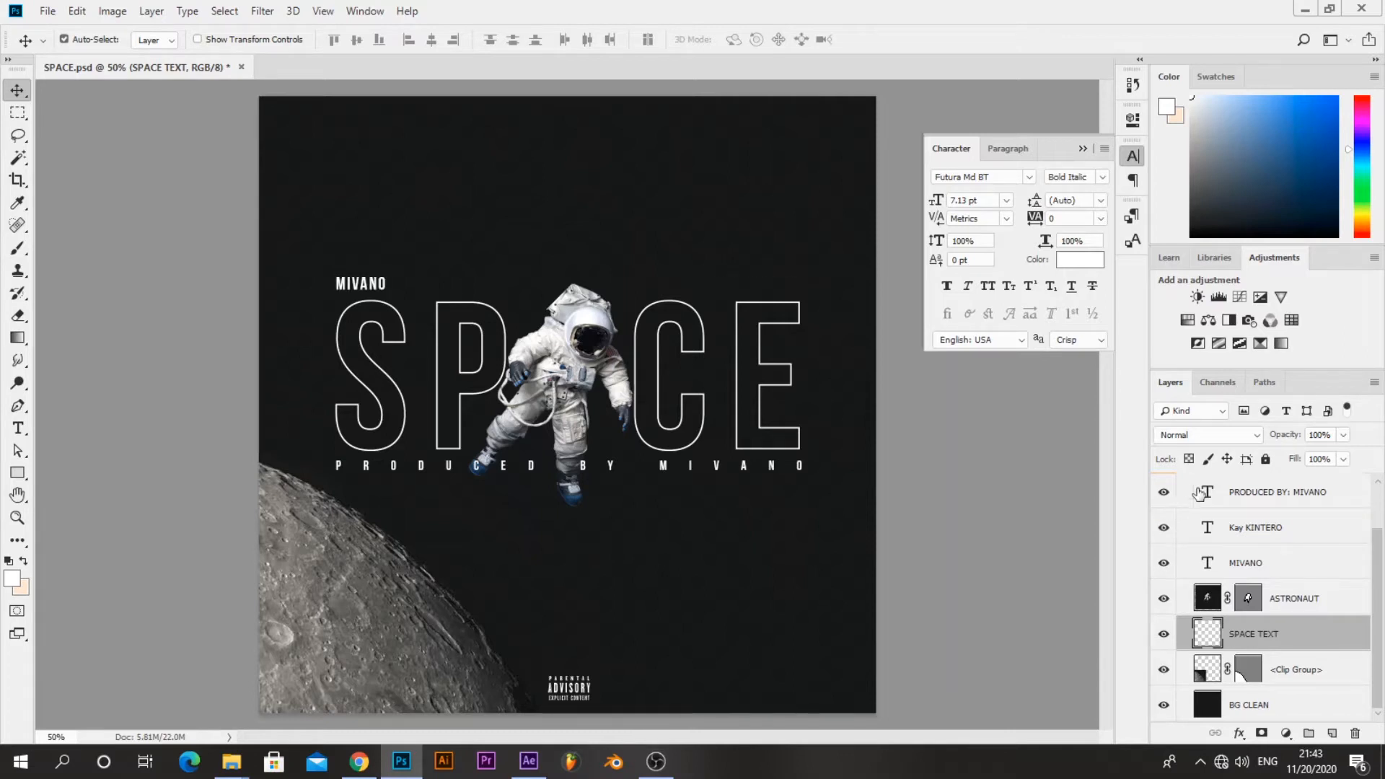
pyautogui.click(1164, 493)
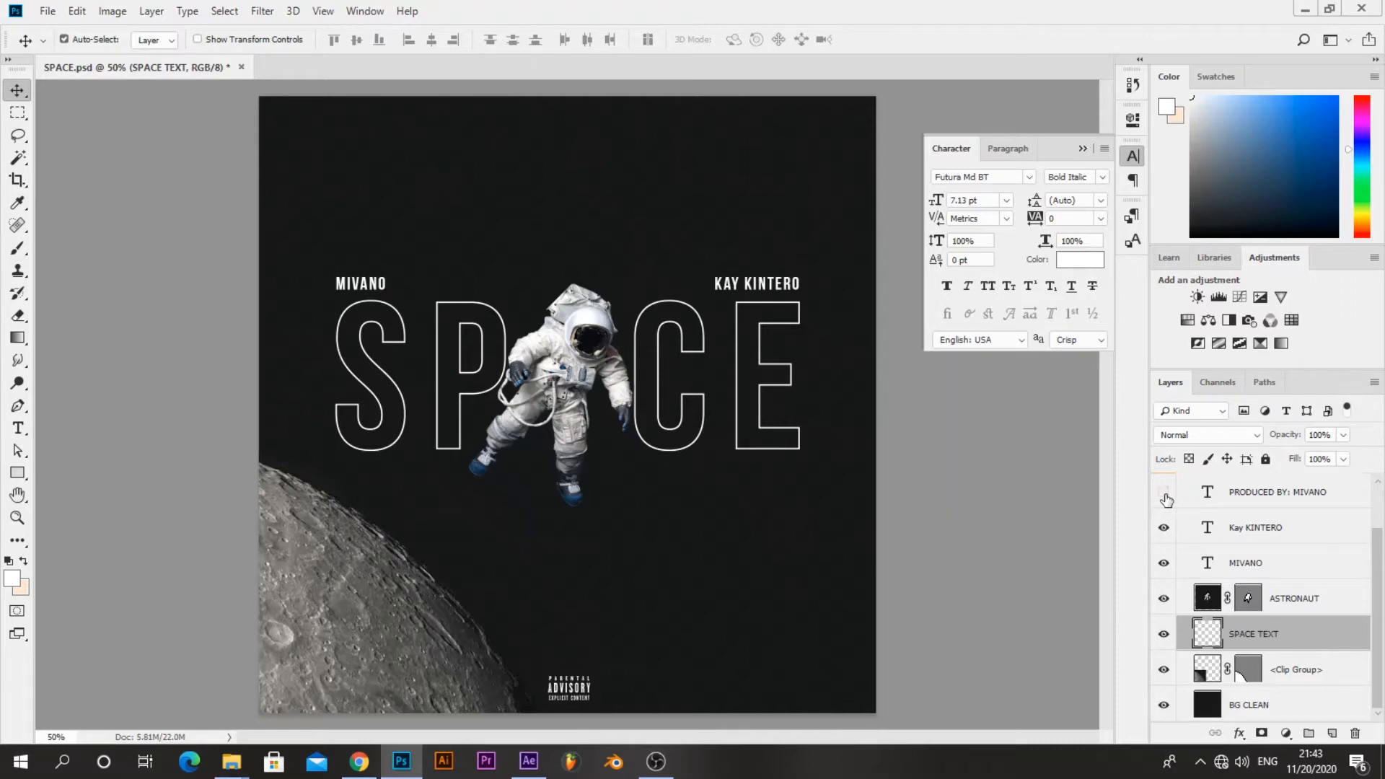
pyautogui.click(1163, 493)
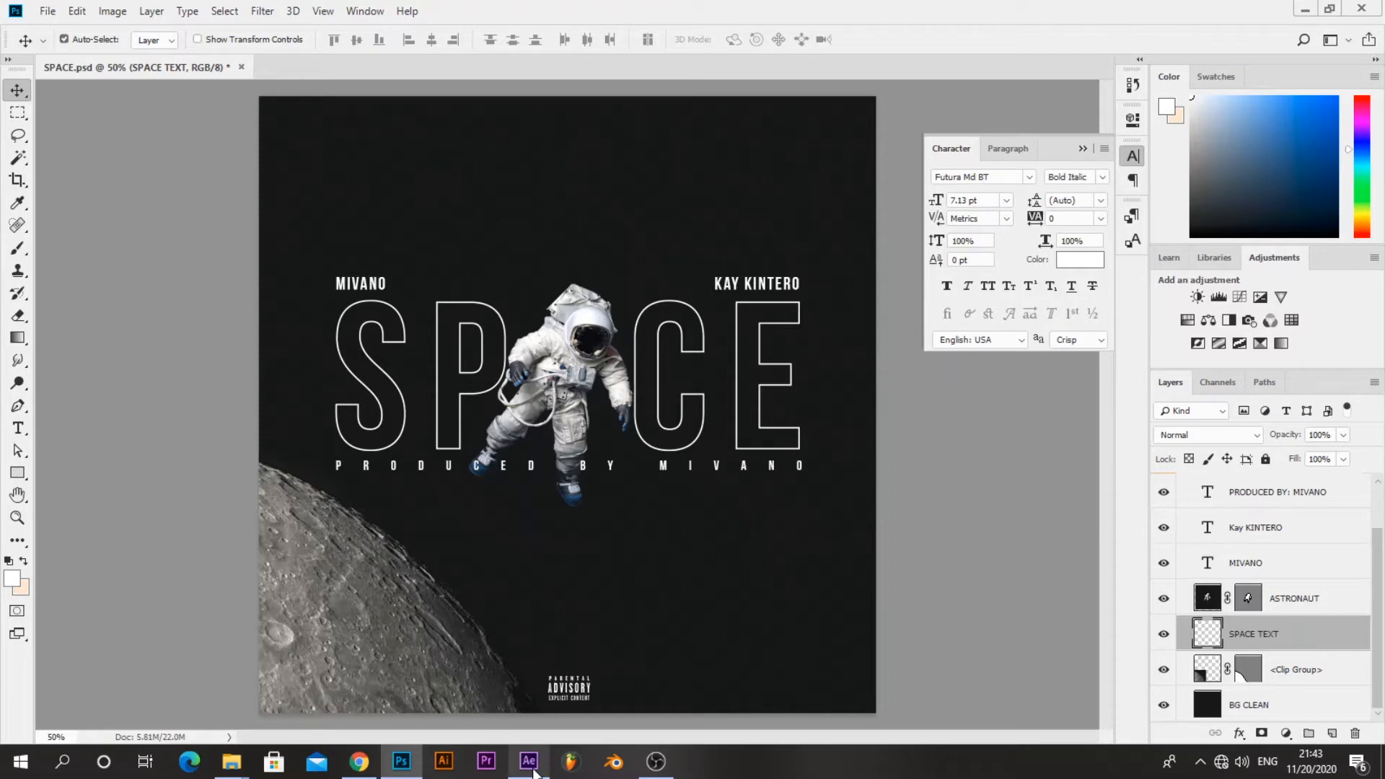
# Switch to After Effects and scrub through the ASTRONAUT composition to examine the astronaut's motion and its adjustment layers
pyautogui.moveTo(534, 771)
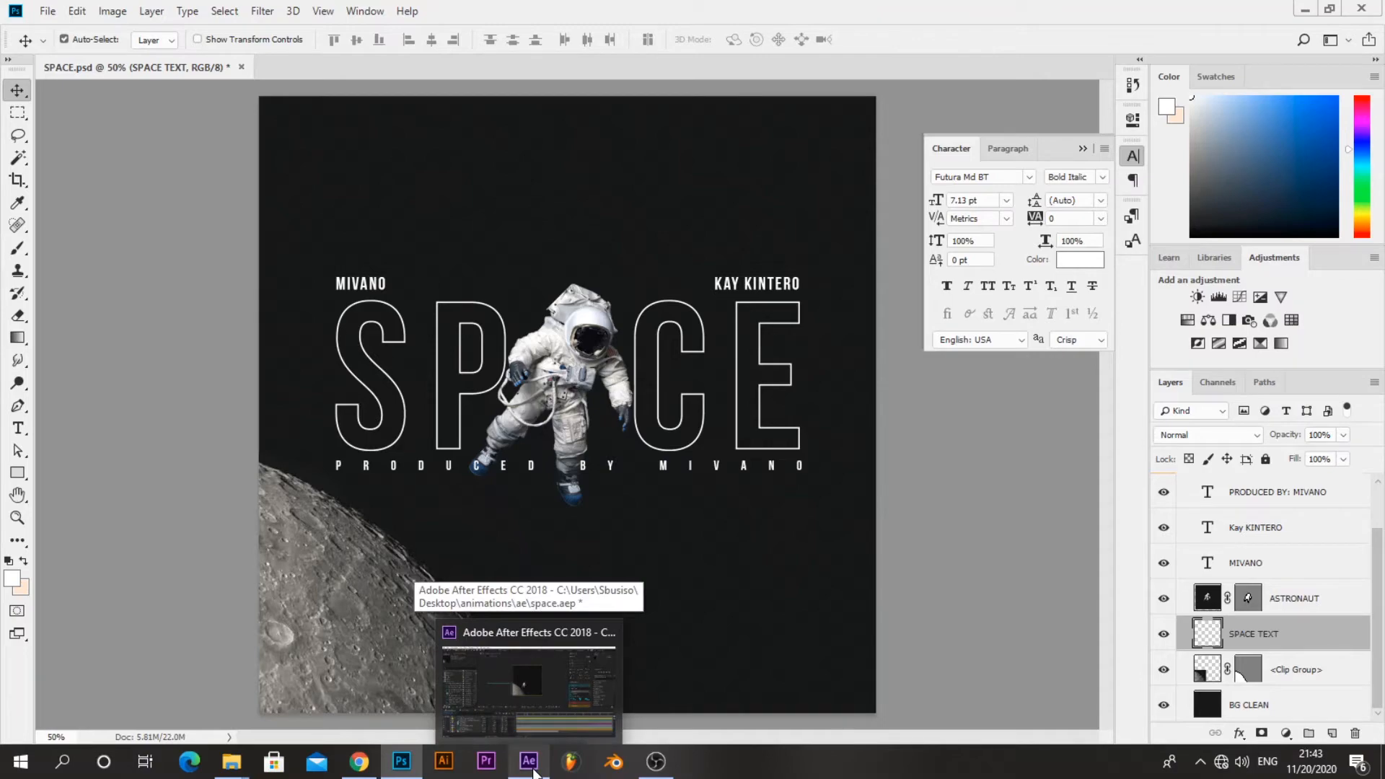
pyautogui.click(534, 771)
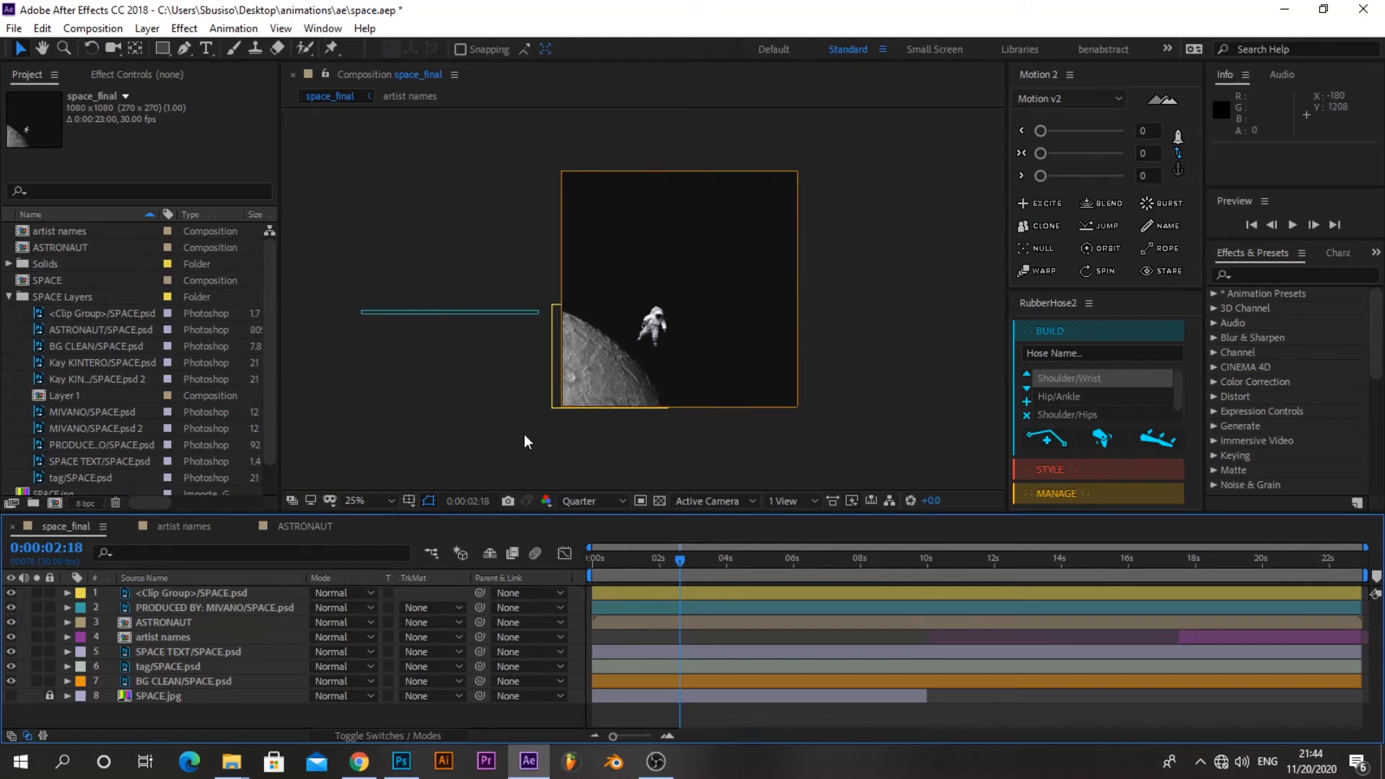
pyautogui.click(304, 526)
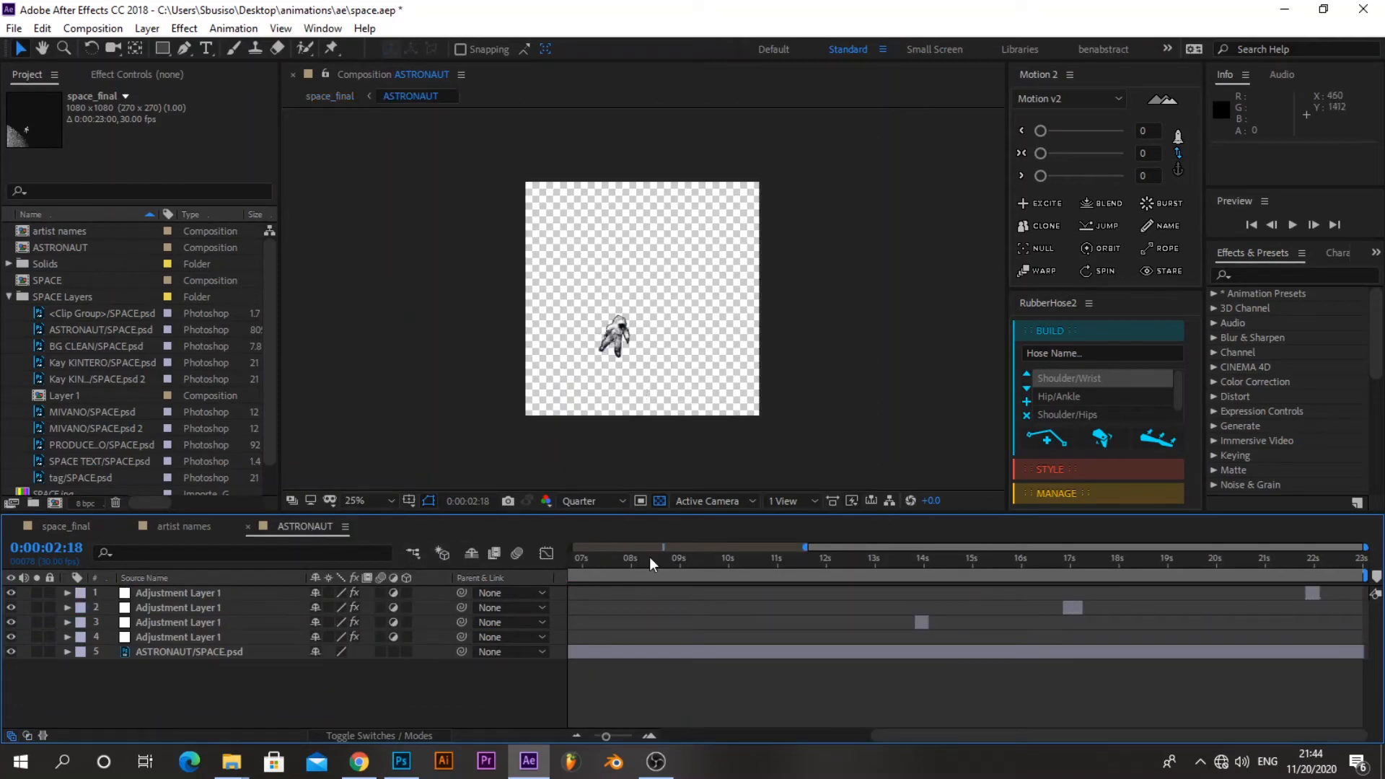
pyautogui.click(1252, 225)
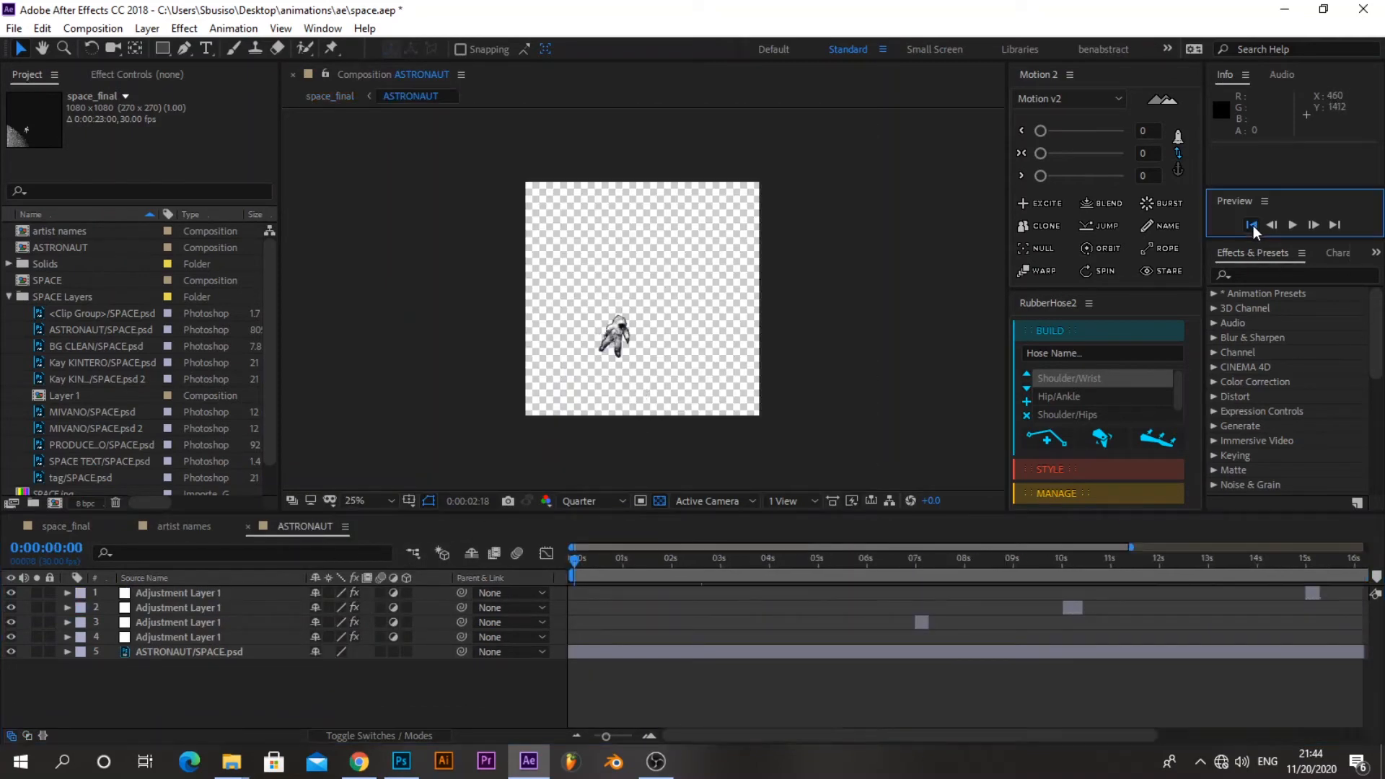
pyautogui.click(577, 736)
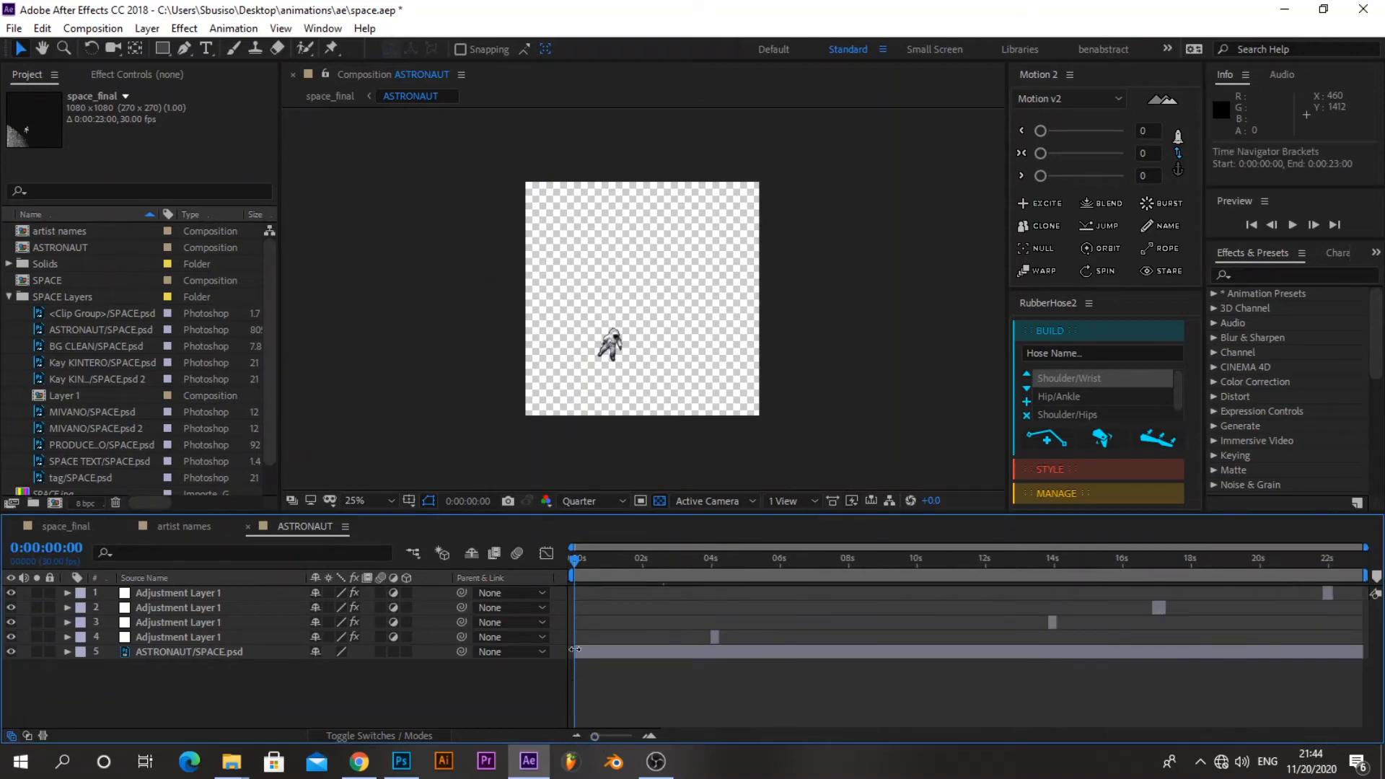
pyautogui.moveTo(574, 565); pyautogui.dragTo(1126, 588)
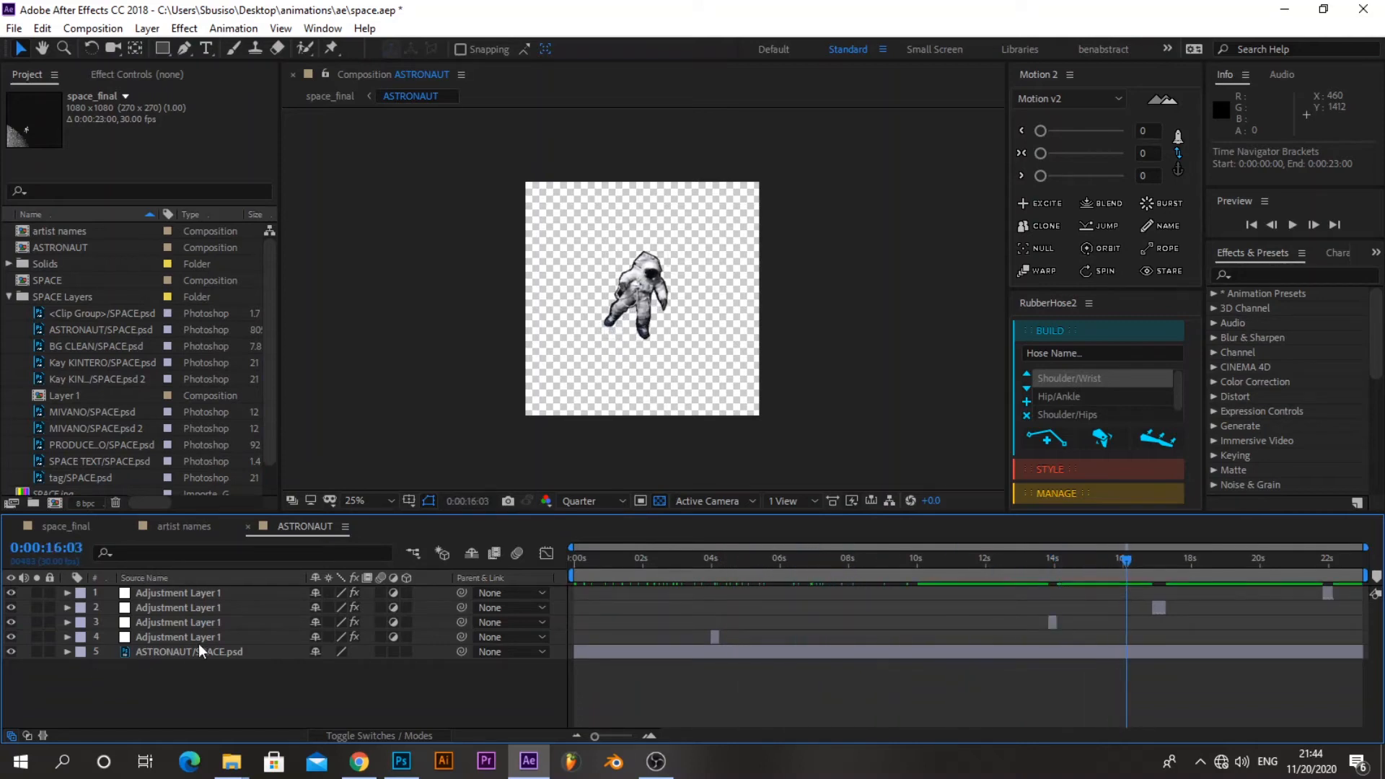
pyautogui.click(216, 638)
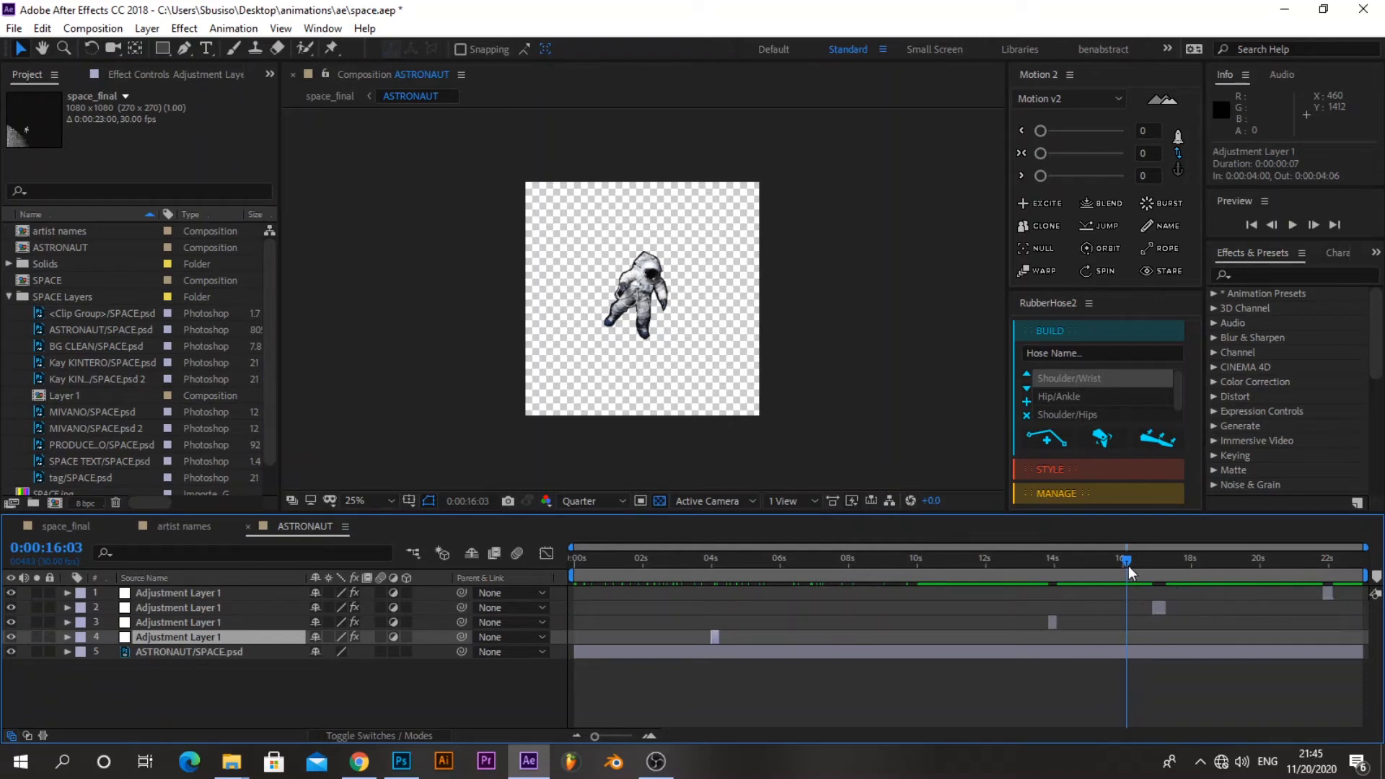
pyautogui.moveTo(1123, 557); pyautogui.dragTo(575, 563)
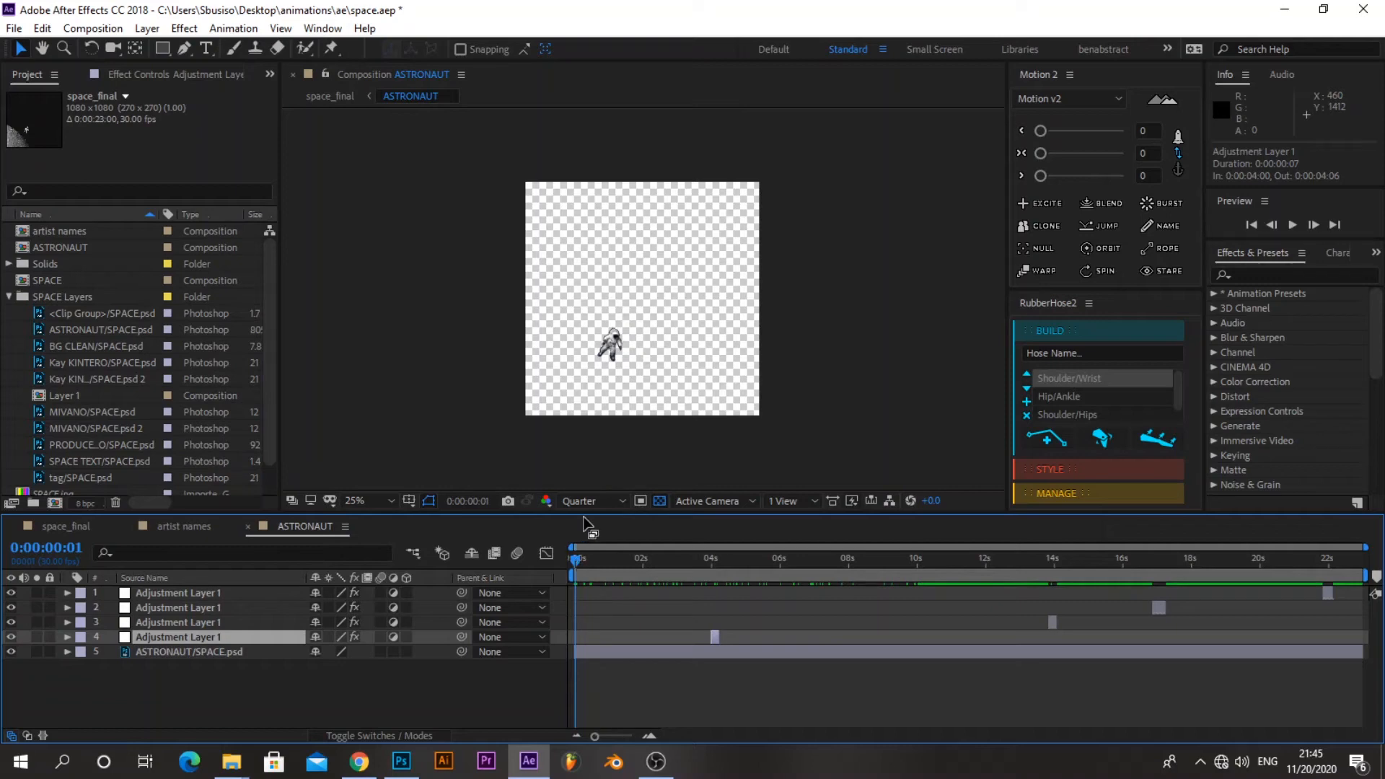
# Open the artist names composition and set its preview resolution to Full
pyautogui.click(184, 525)
pyautogui.click(495, 665)
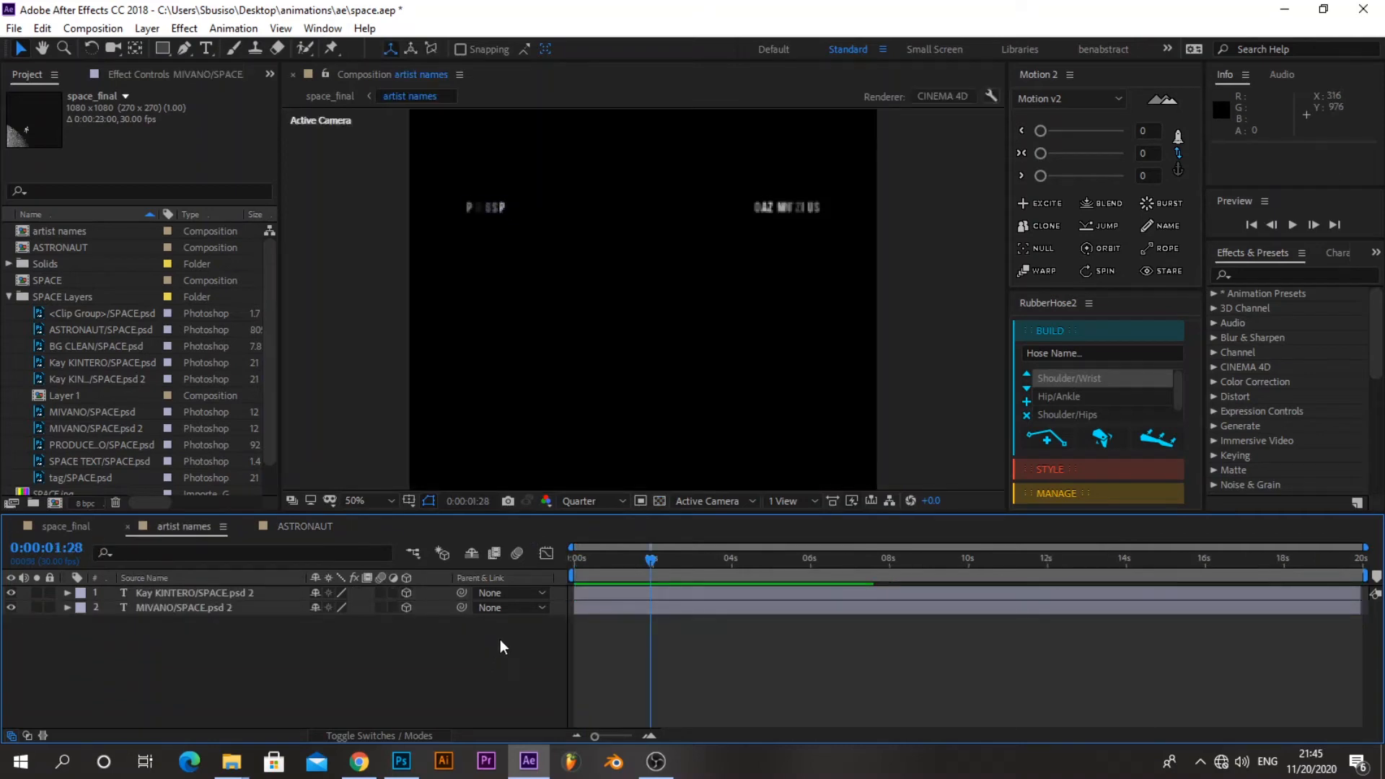
pyautogui.click(621, 500)
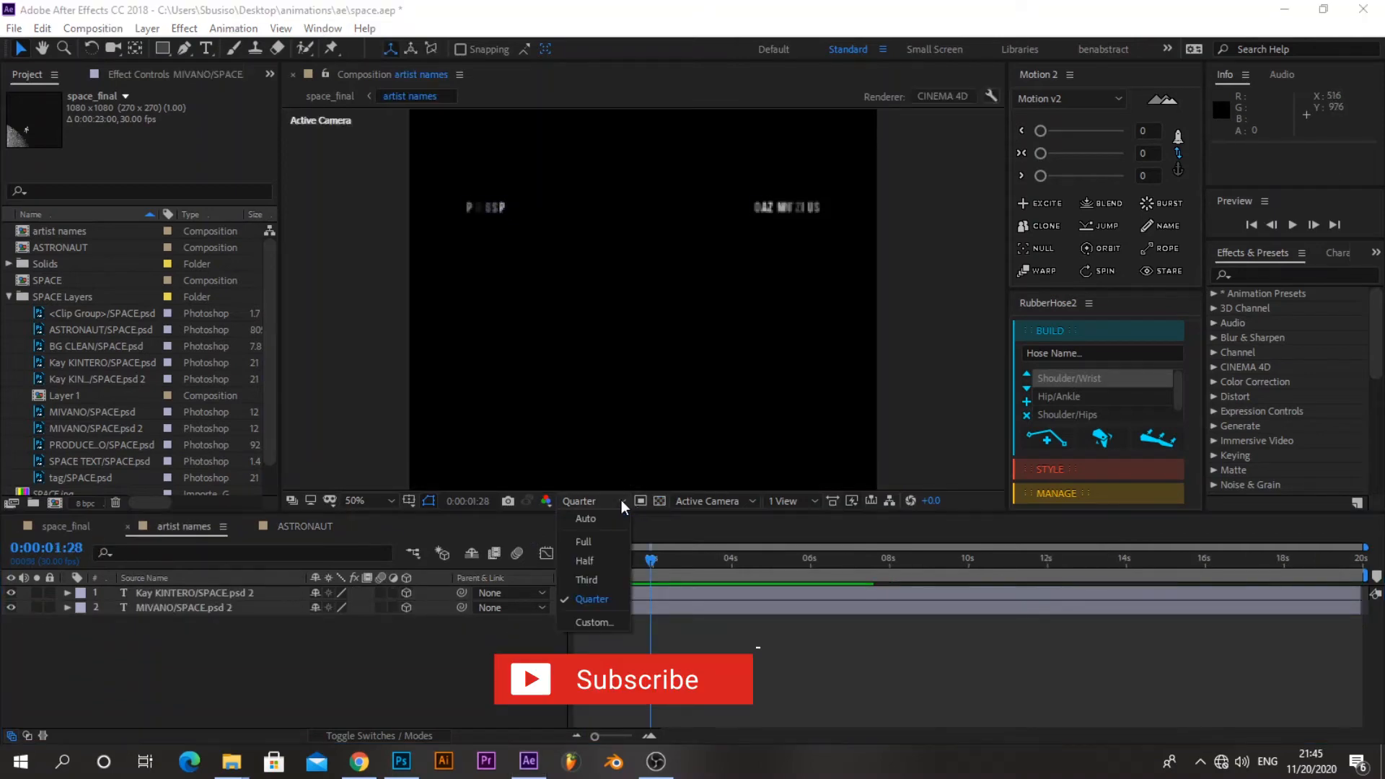
pyautogui.click(600, 539)
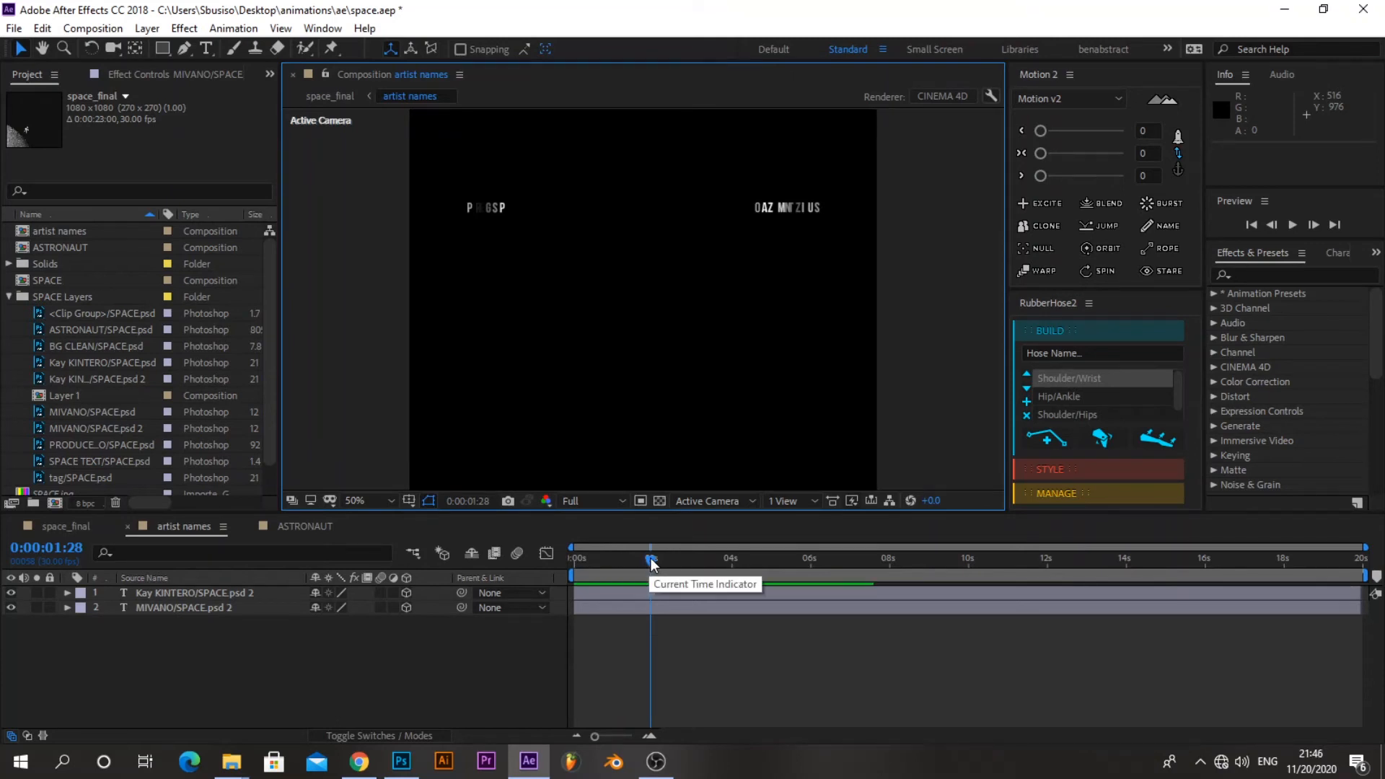
# Inspect the effects of both artist name text layers and the property groups of the second one
pyautogui.click(172, 592)
pyautogui.click(178, 76)
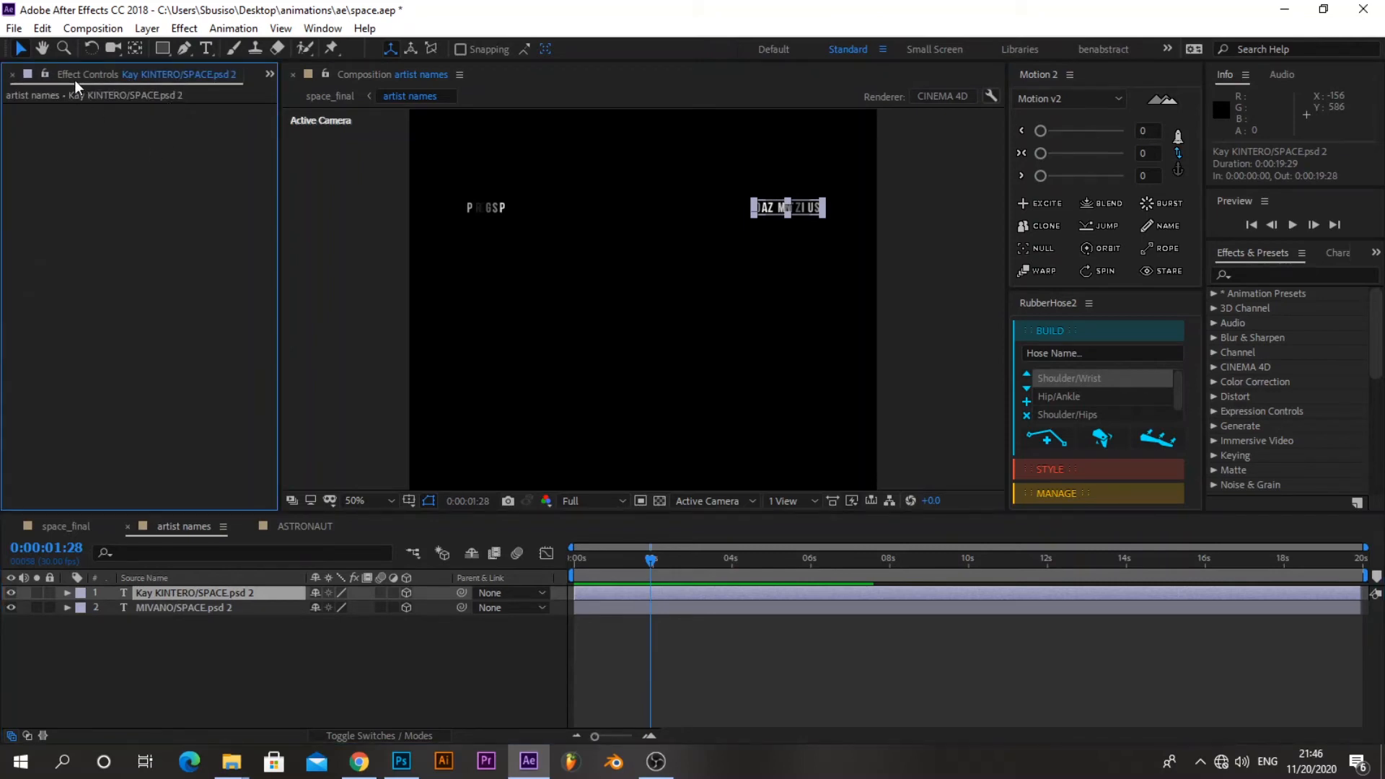
pyautogui.click(145, 607)
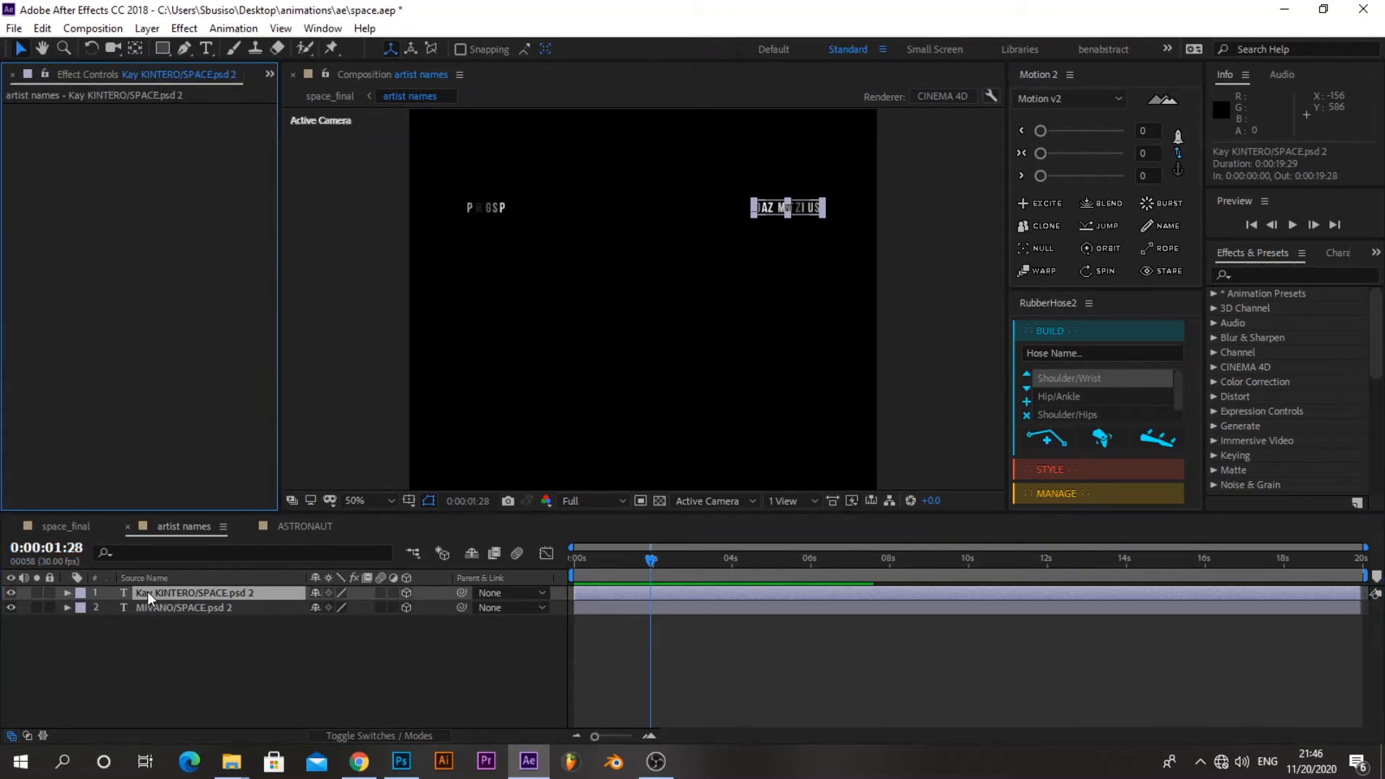
pyautogui.click(67, 607)
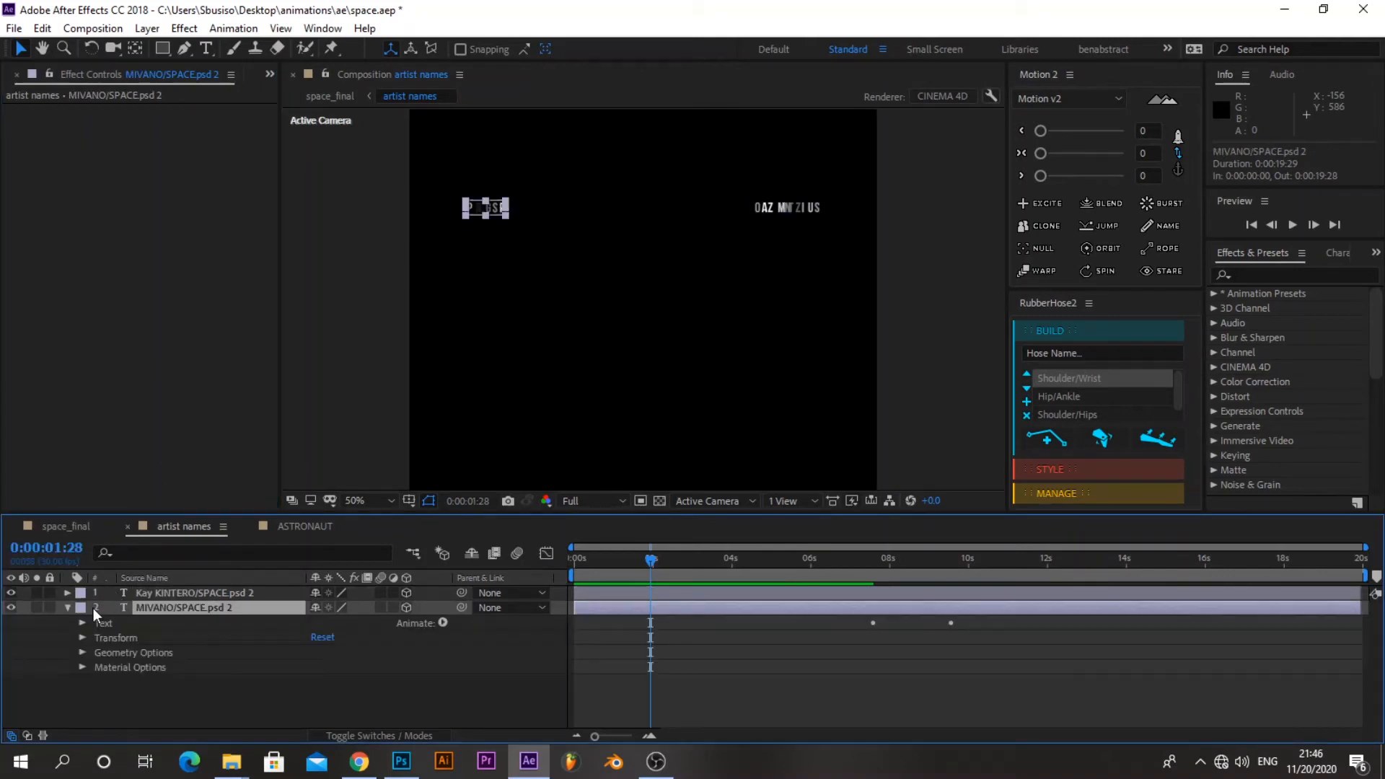
pyautogui.click(70, 606)
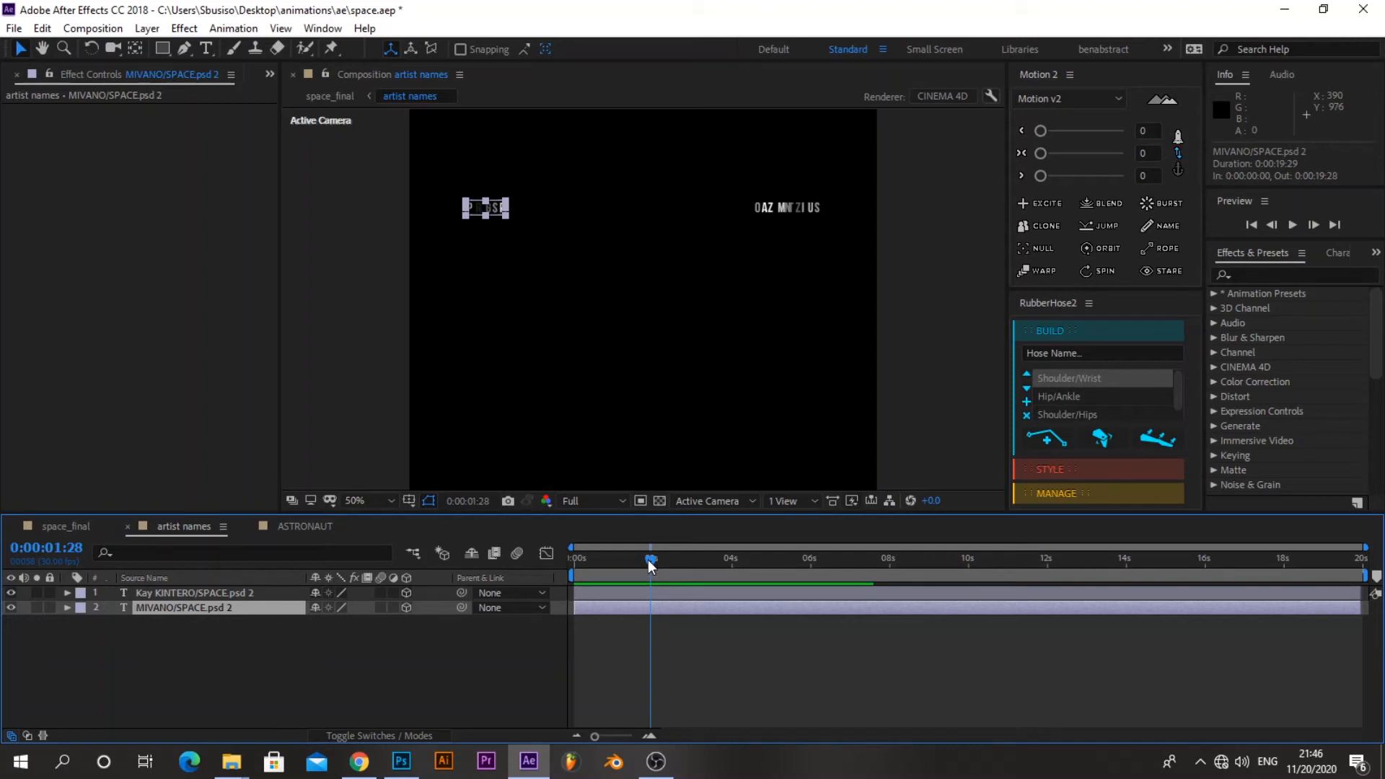
# Return to the space_final composition and examine the artist names layer within the assembled cover
pyautogui.click(75, 528)
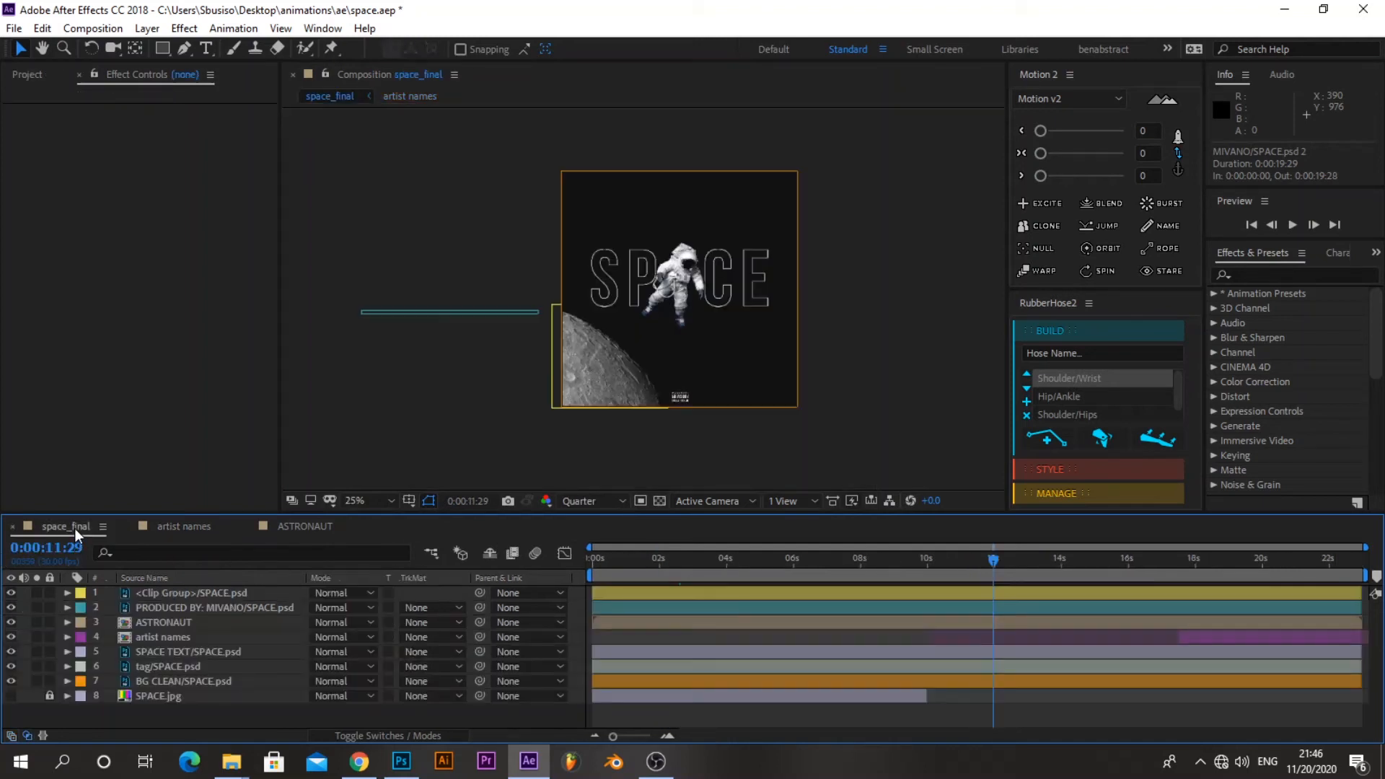
pyautogui.click(193, 640)
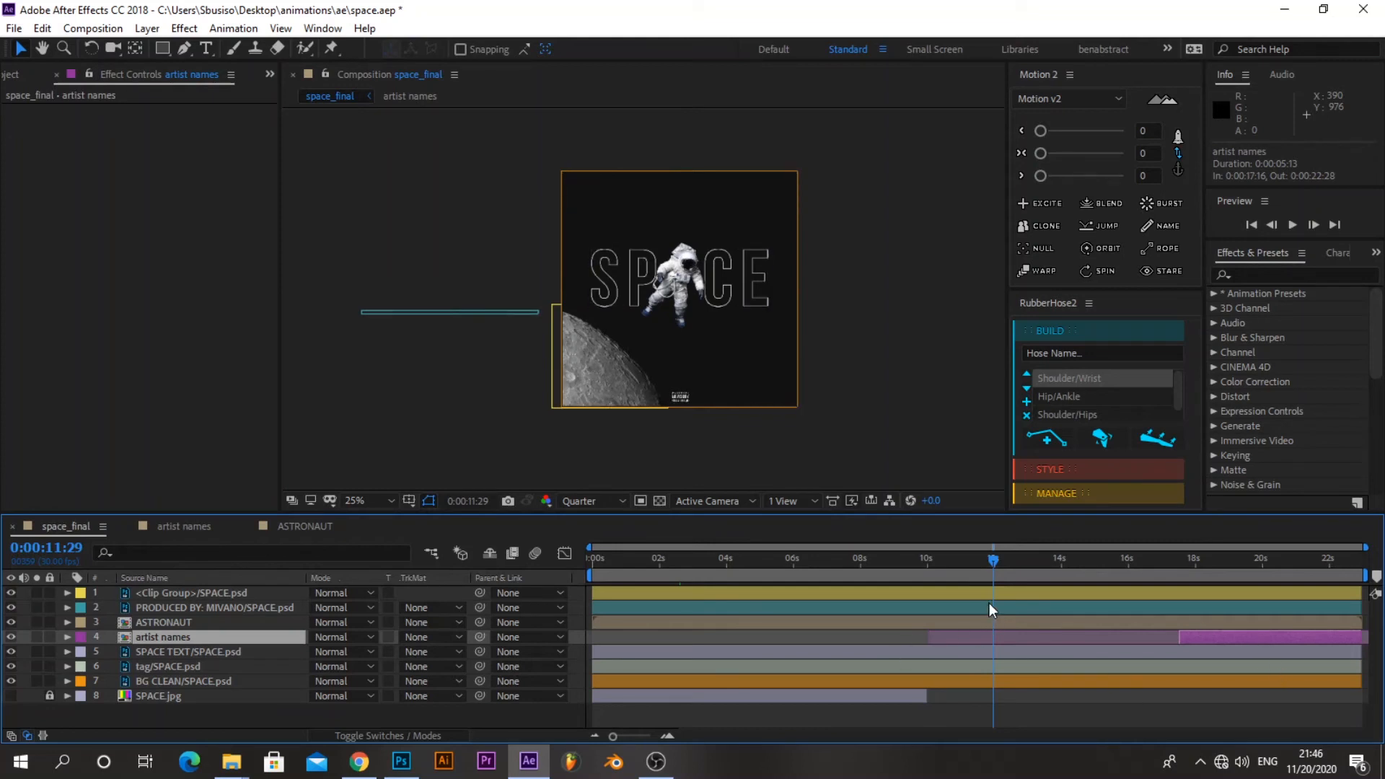
pyautogui.scroll(1, 807, 404)
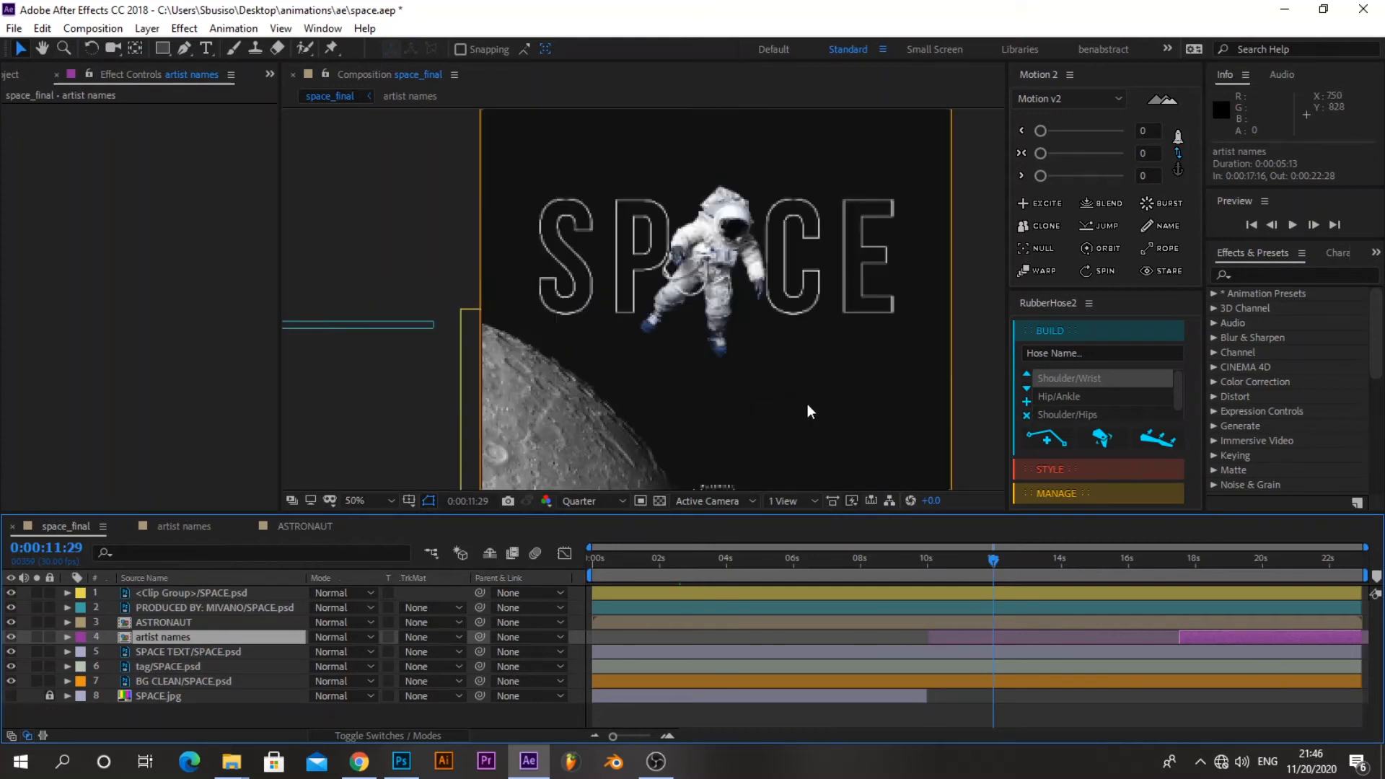
pyautogui.scroll(-1, 807, 404)
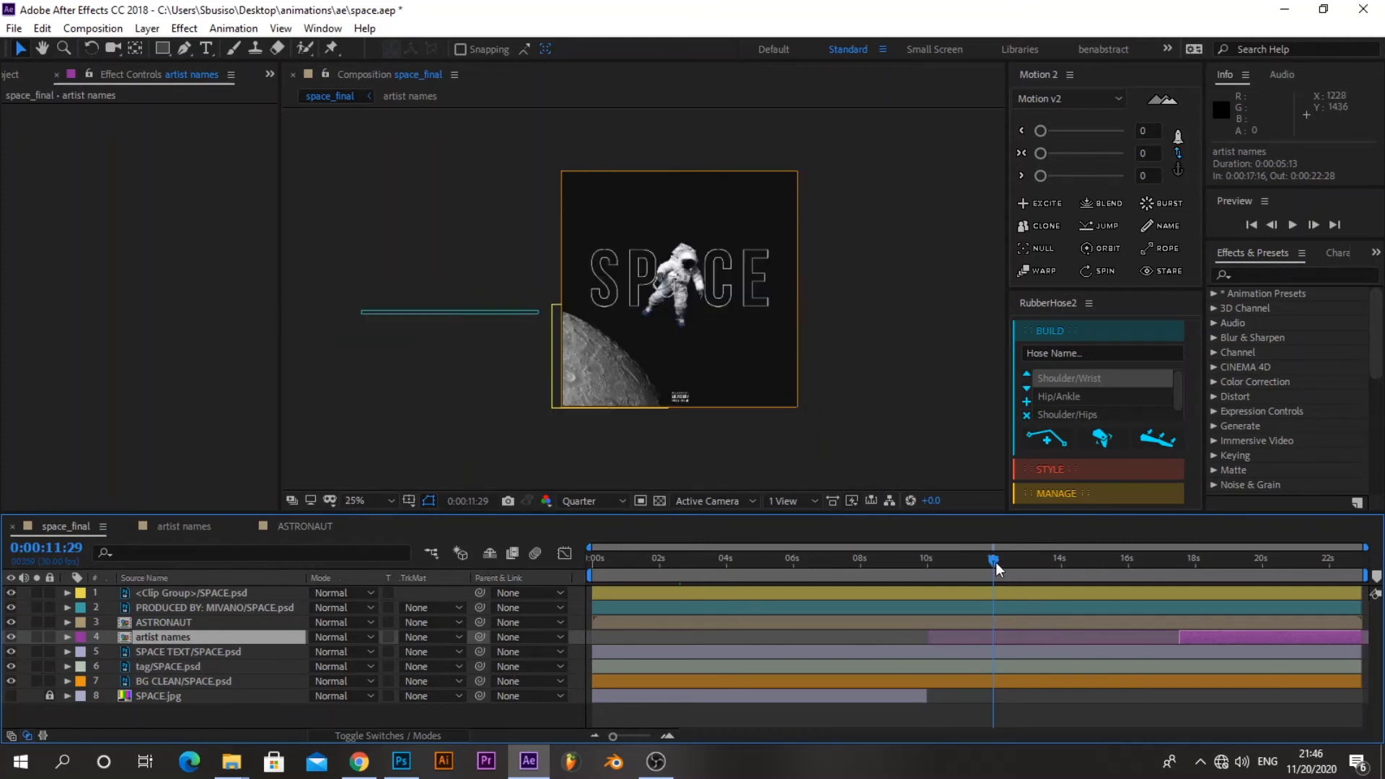
# Move to the start of the artist names layer at 0:00:17:16 and set the space_final preview resolution to Full
pyautogui.moveTo(995, 561); pyautogui.dragTo(1179, 574)
pyautogui.scroll(4, 842, 201)
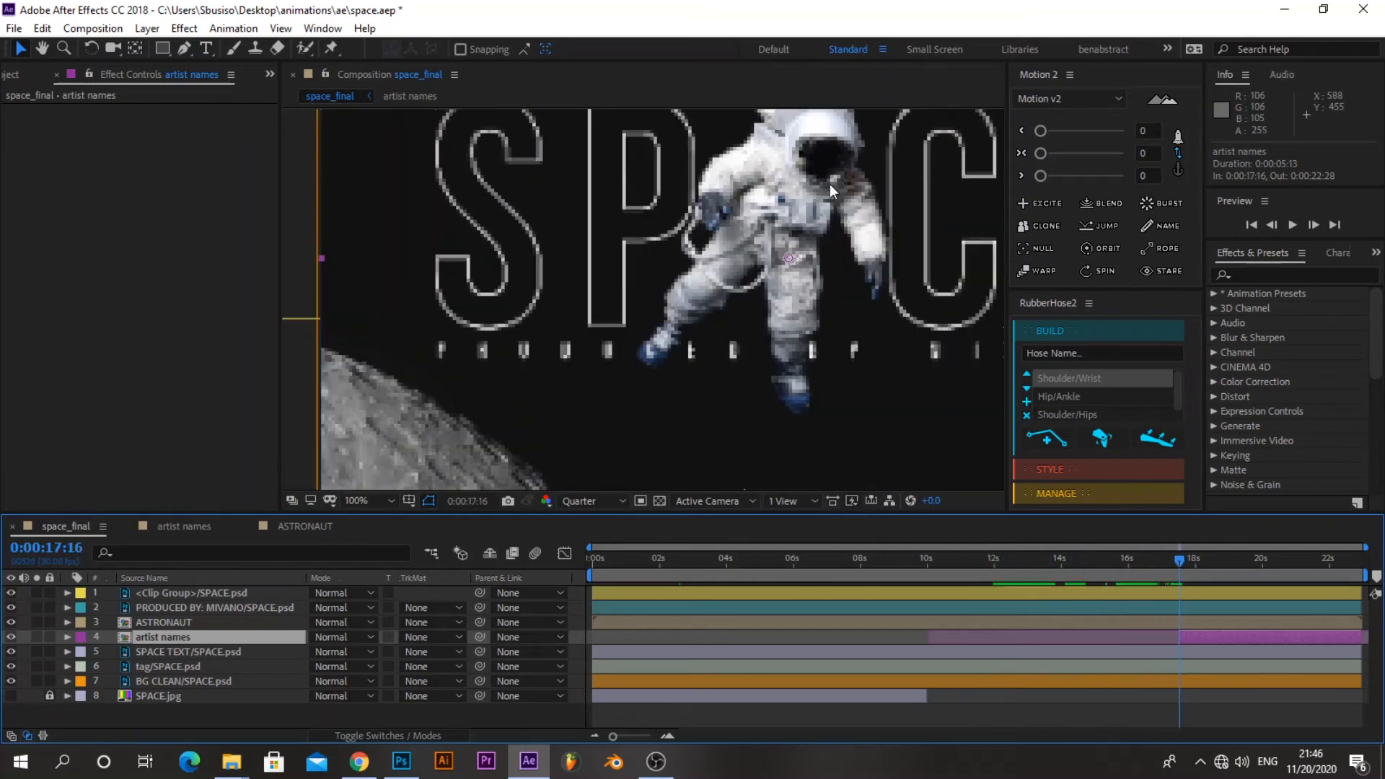
pyautogui.moveTo(829, 184); pyautogui.dragTo(780, 317)
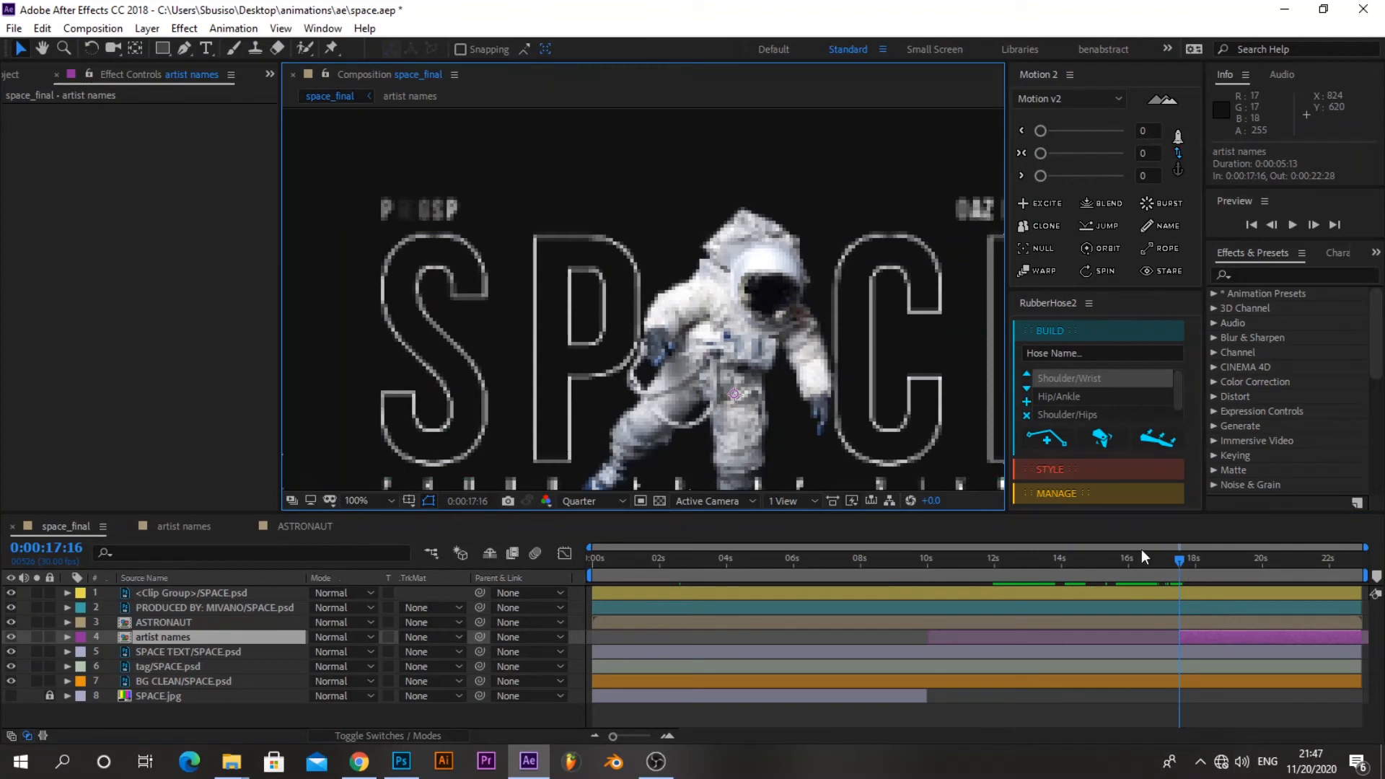
pyautogui.click(624, 500)
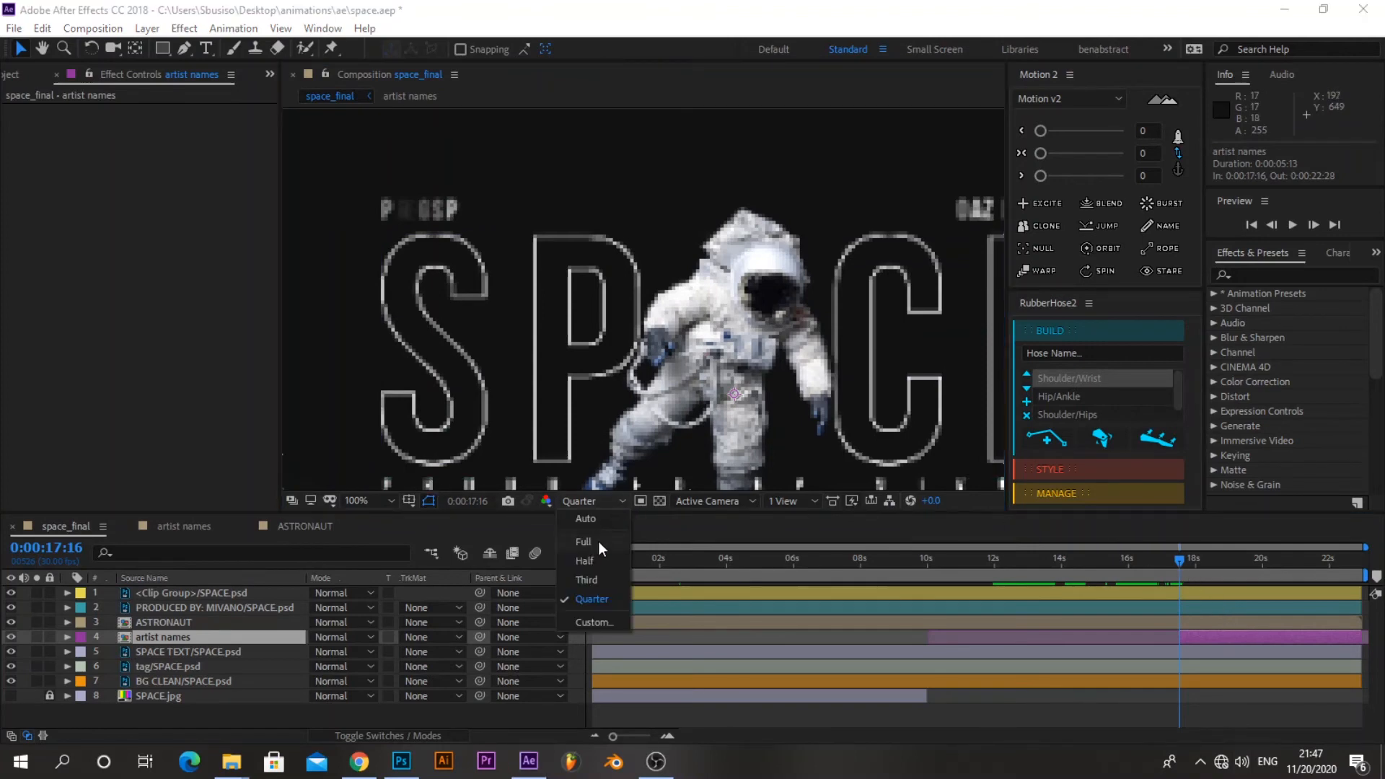
pyautogui.click(586, 541)
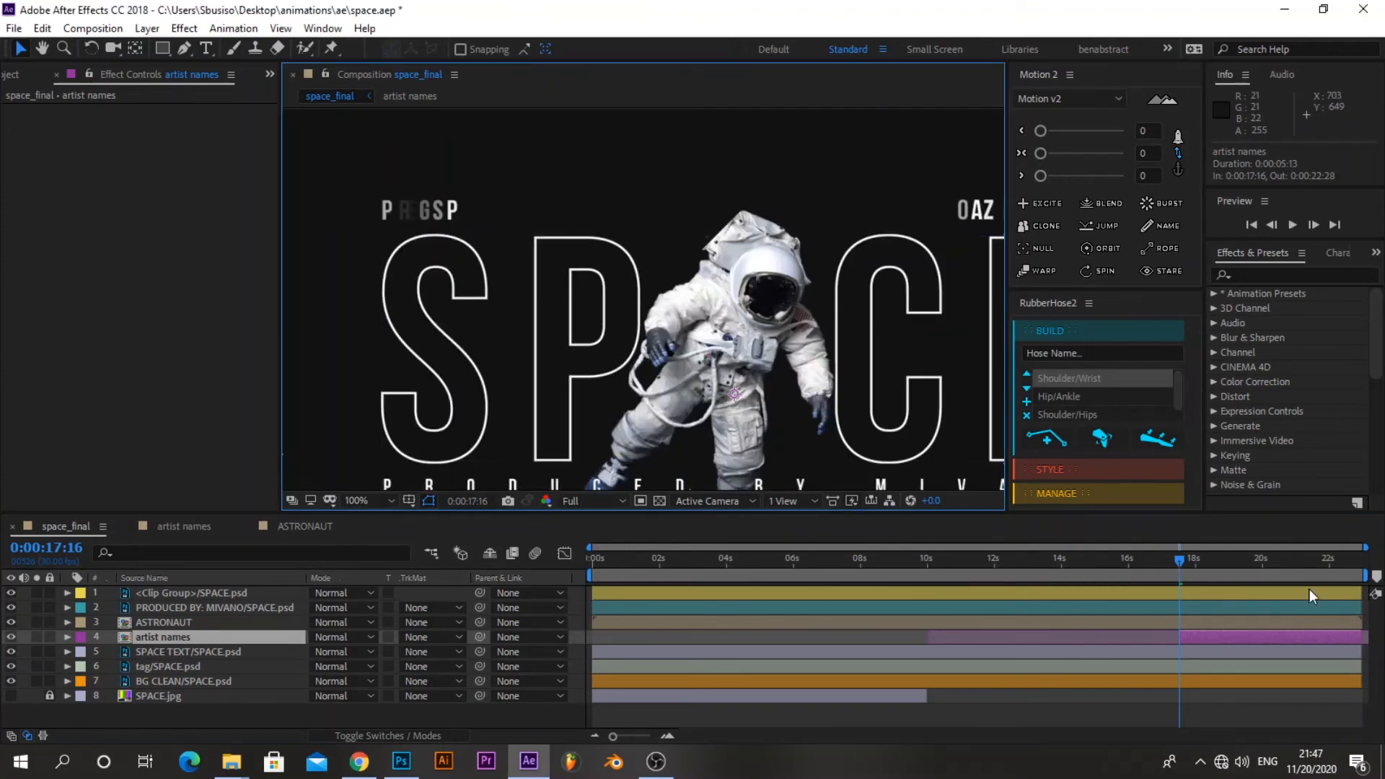
# Examine the artist names' letter animation in the space_final composition at 0:00:19:19 and 0:00:18:21, up close and within the whole cover
pyautogui.moveTo(1180, 568); pyautogui.dragTo(1249, 567)
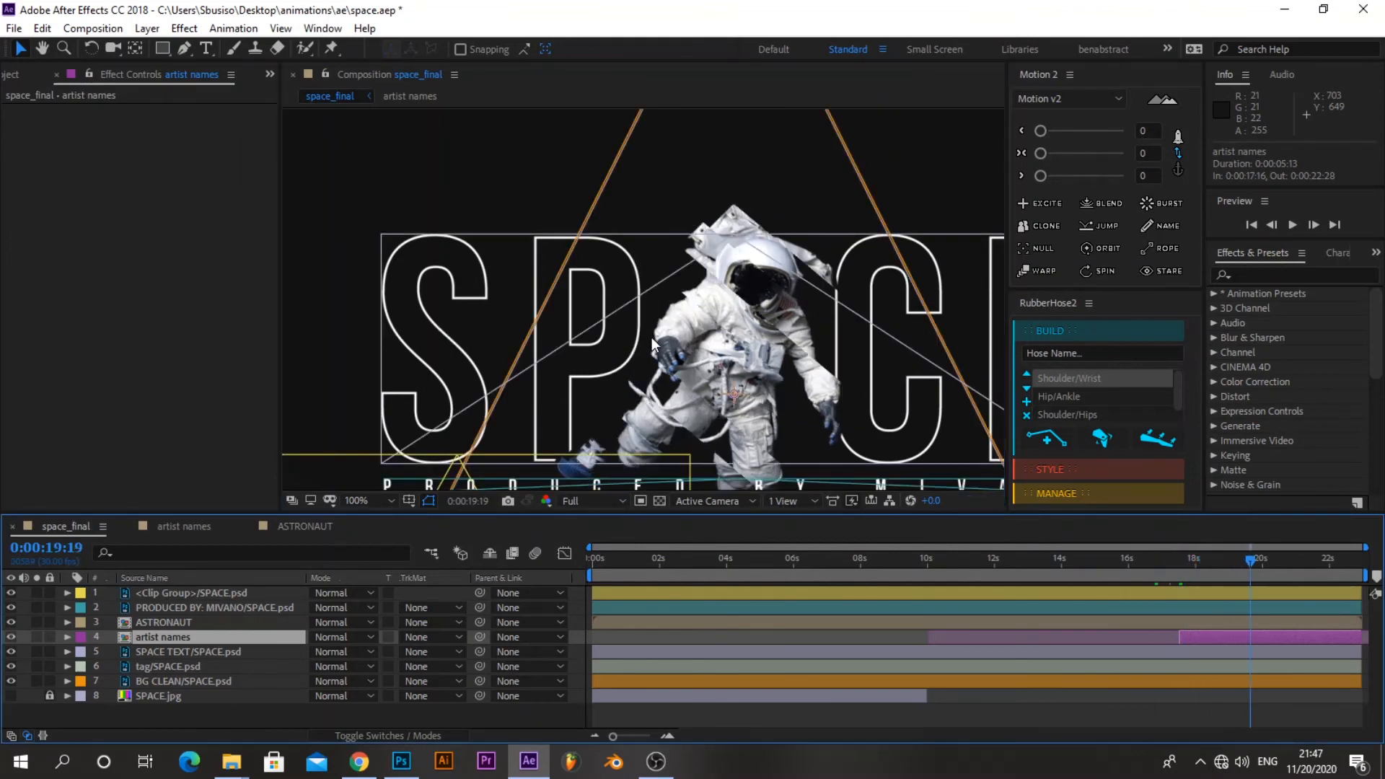
pyautogui.press('space')
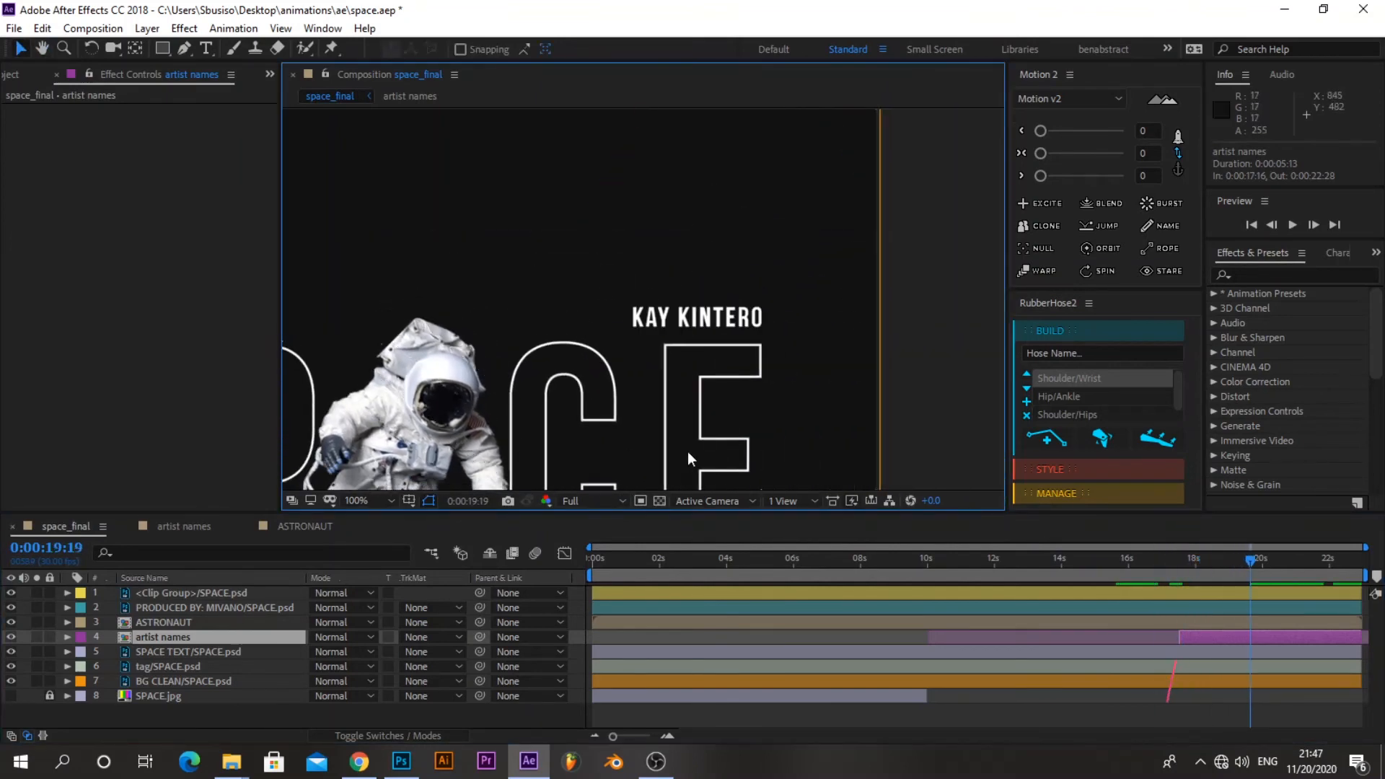
pyautogui.moveTo(1252, 557); pyautogui.dragTo(1222, 556)
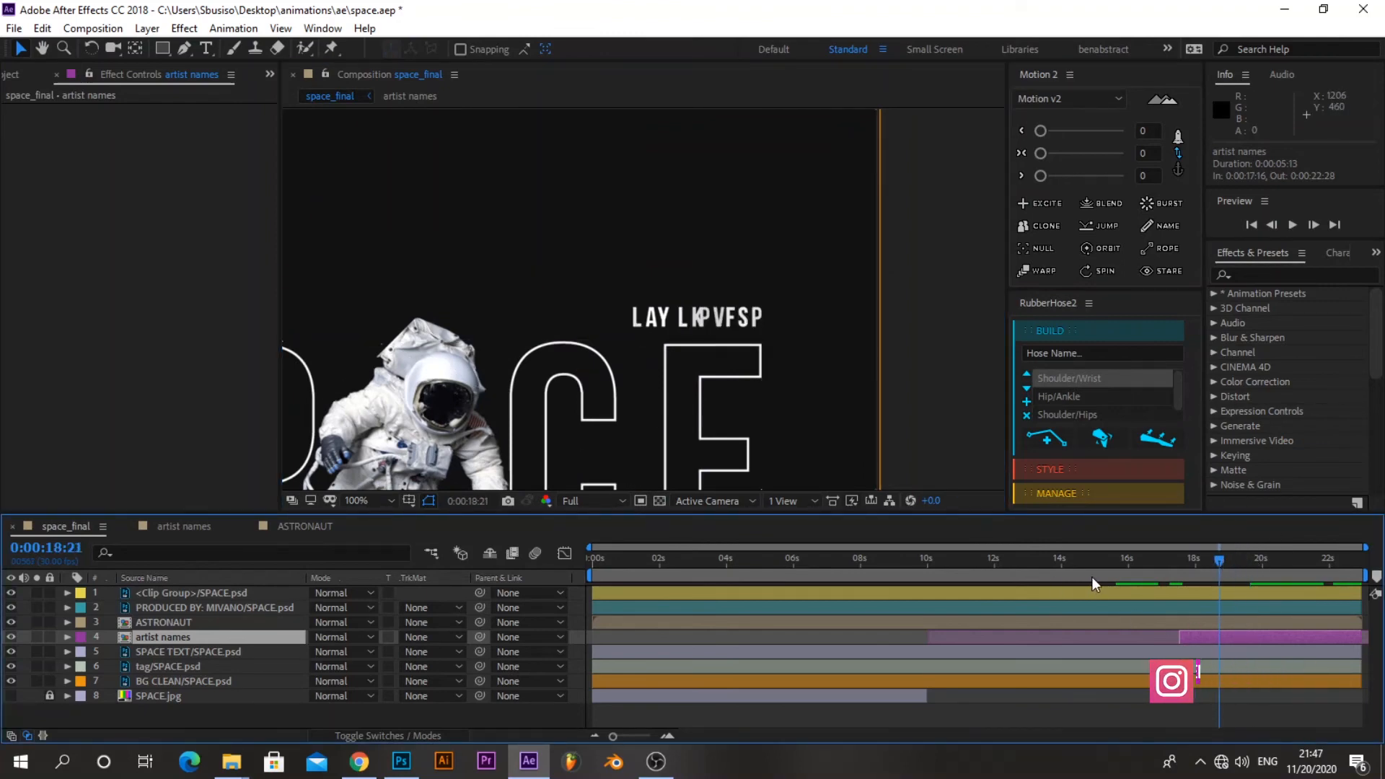
pyautogui.scroll(-2, 773, 312)
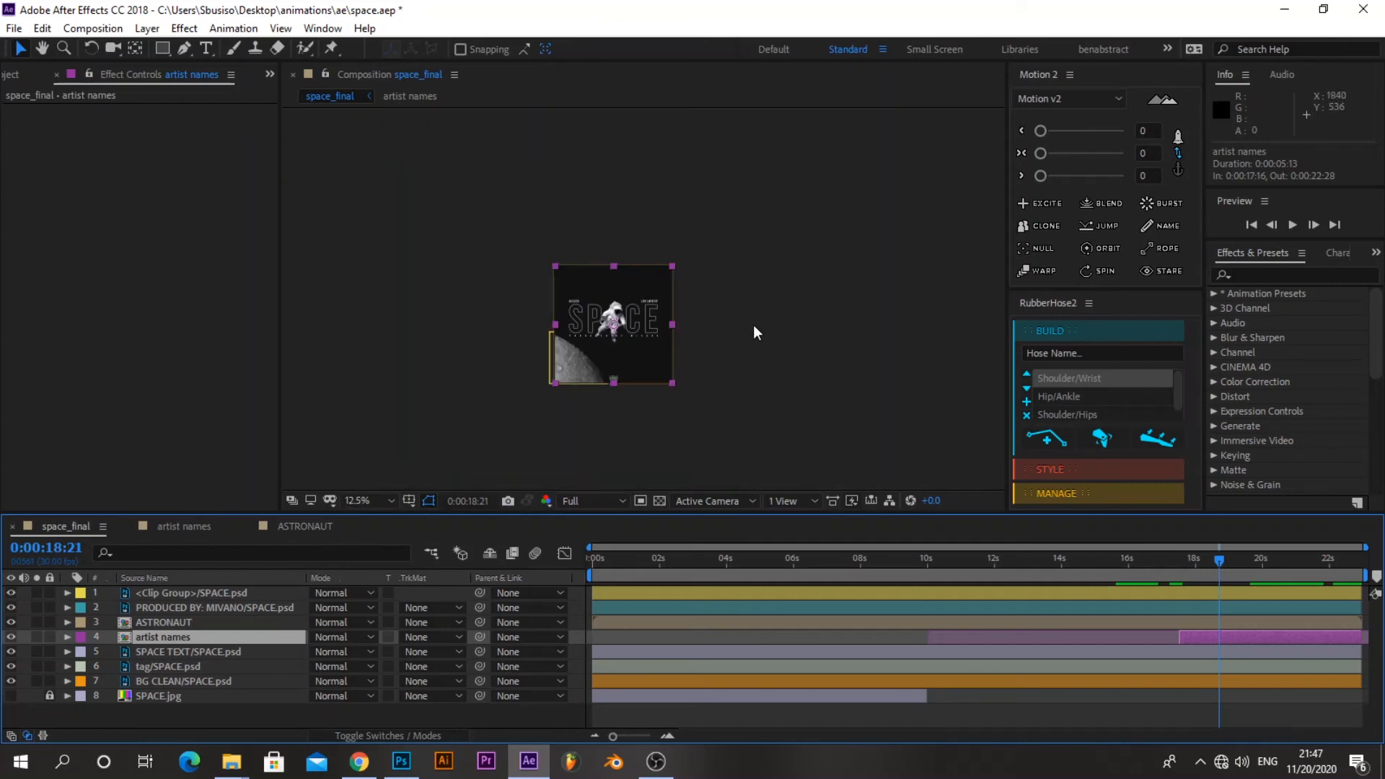
pyautogui.moveTo(706, 346); pyautogui.dragTo(823, 240)
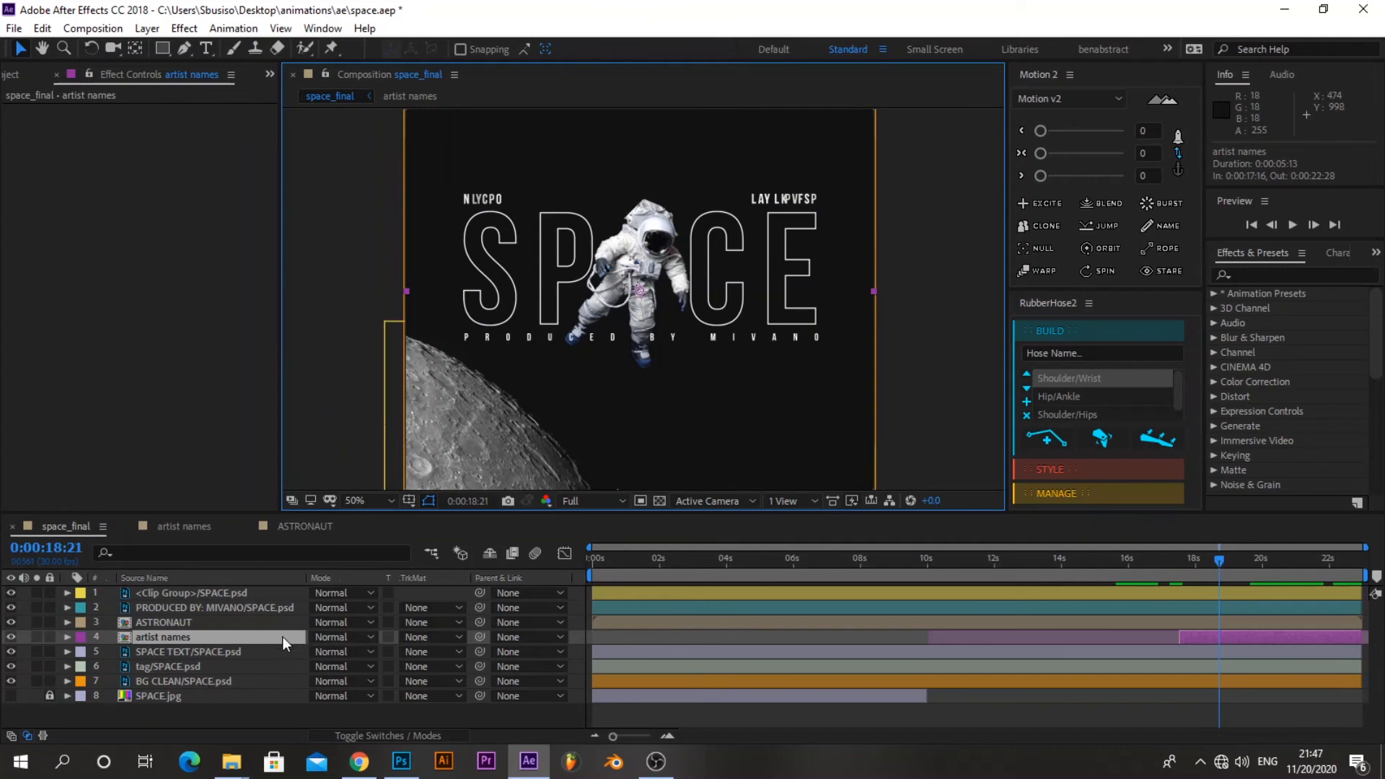
# Select the tag layer and the moon's clip group layer, and scrub back to 0:00:08:00 to review them in the cover
pyautogui.click(217, 665)
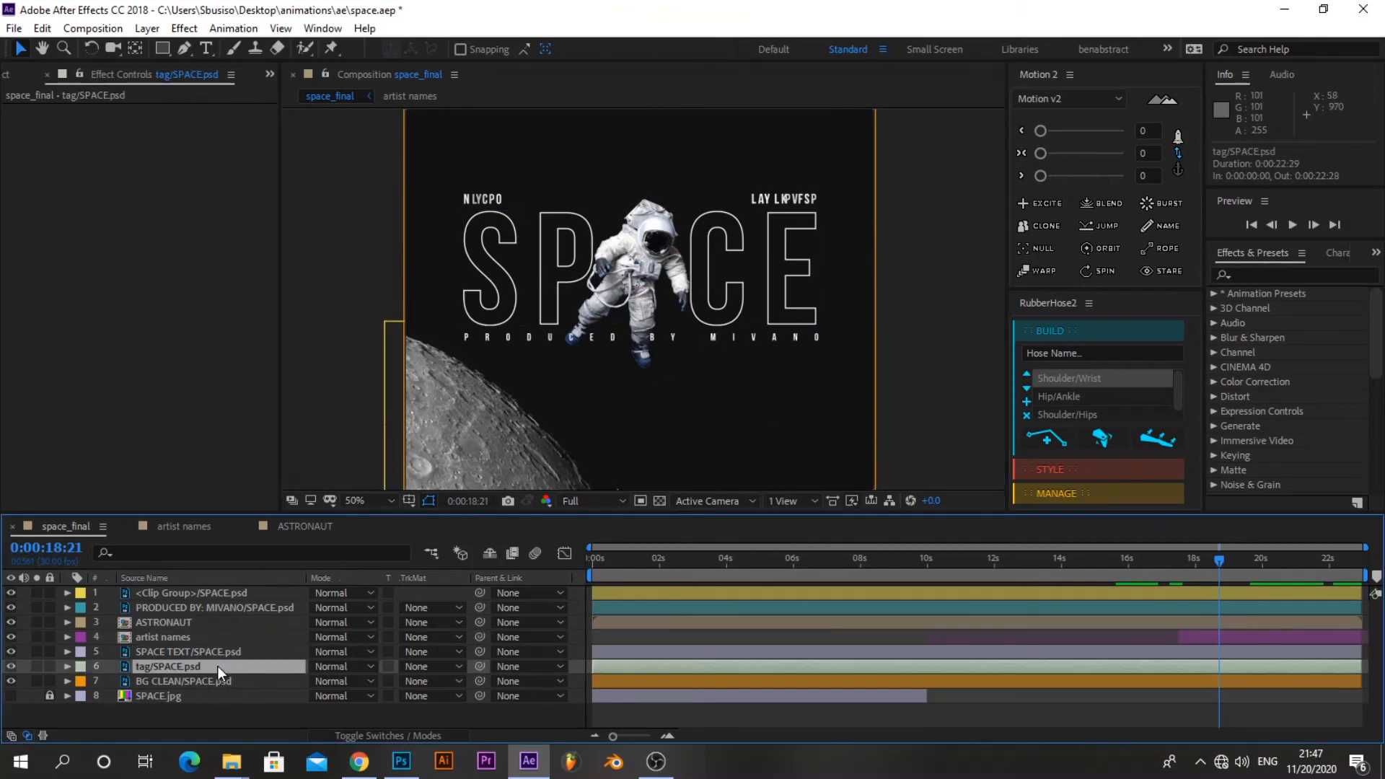
pyautogui.click(228, 595)
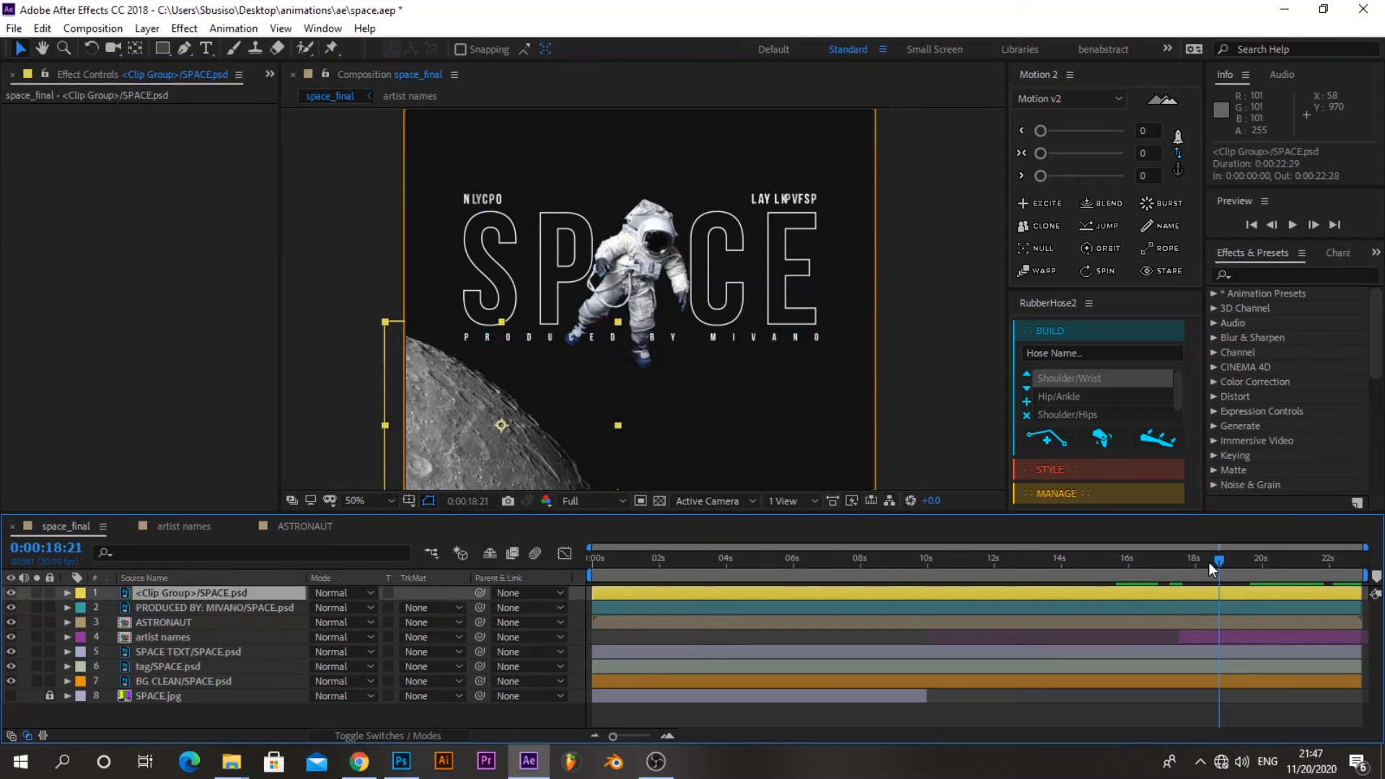
pyautogui.moveTo(1061, 560); pyautogui.dragTo(860, 562)
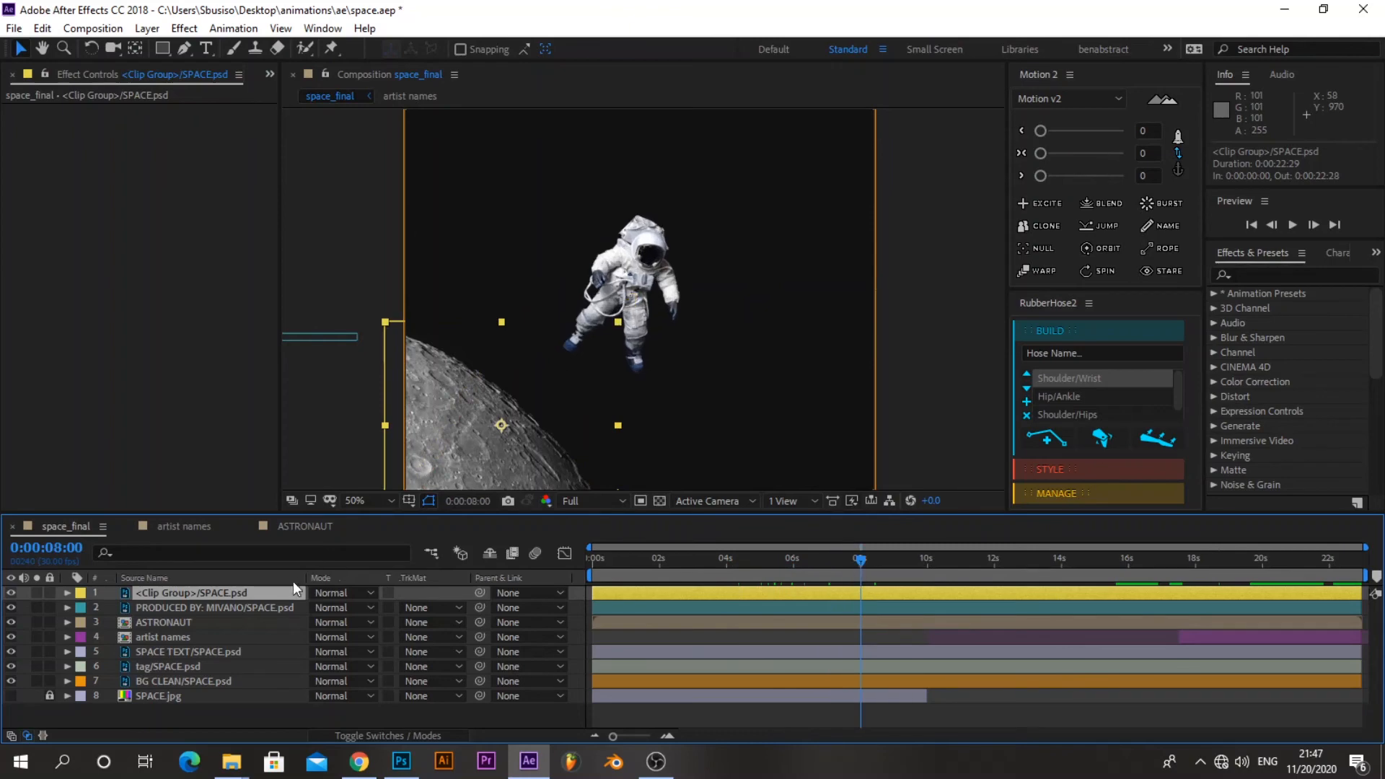
# Select the producer credit layer and scrub forward to 0:00:17:26 to examine how it moves into the cover
pyautogui.click(242, 607)
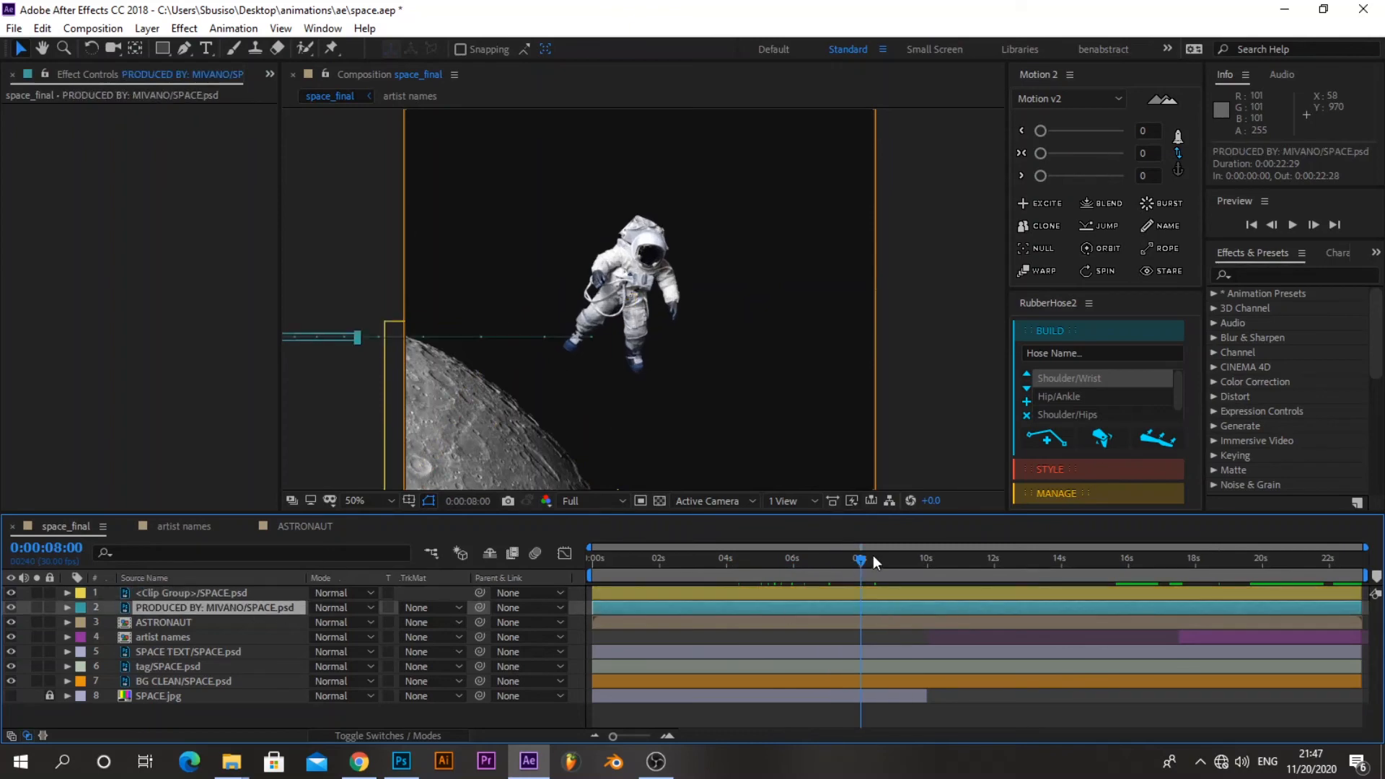
pyautogui.moveTo(851, 557); pyautogui.dragTo(1191, 591)
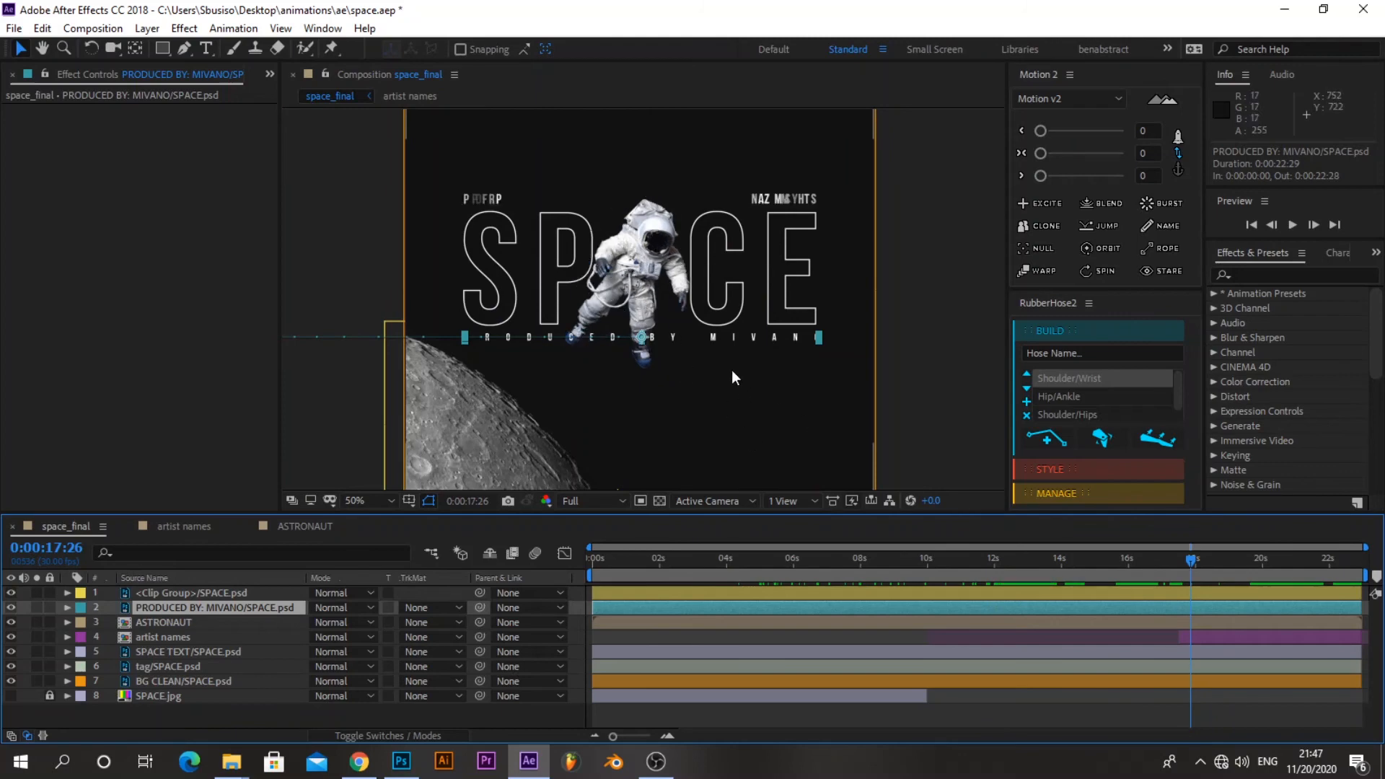
pyautogui.press(',')
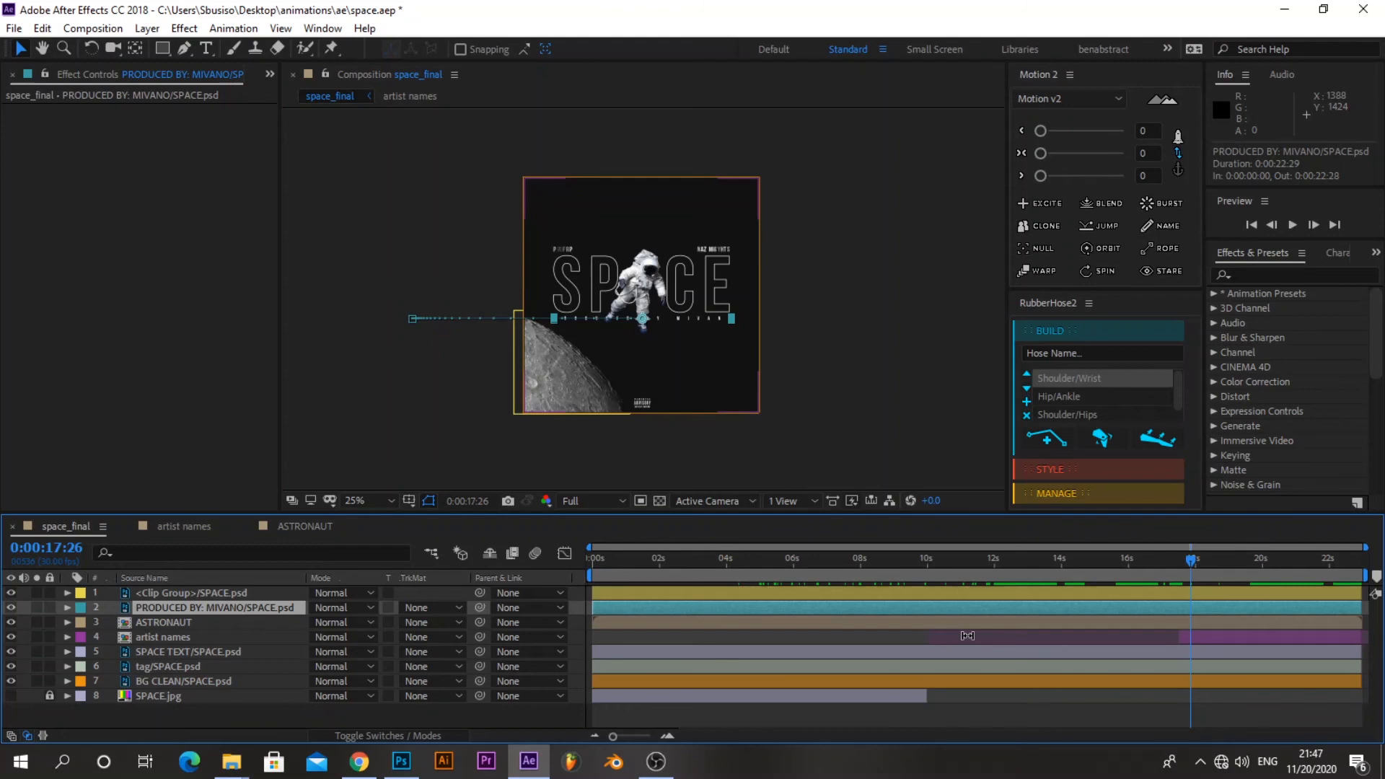
pyautogui.press('/')
pyautogui.press(',')
pyautogui.press(',')
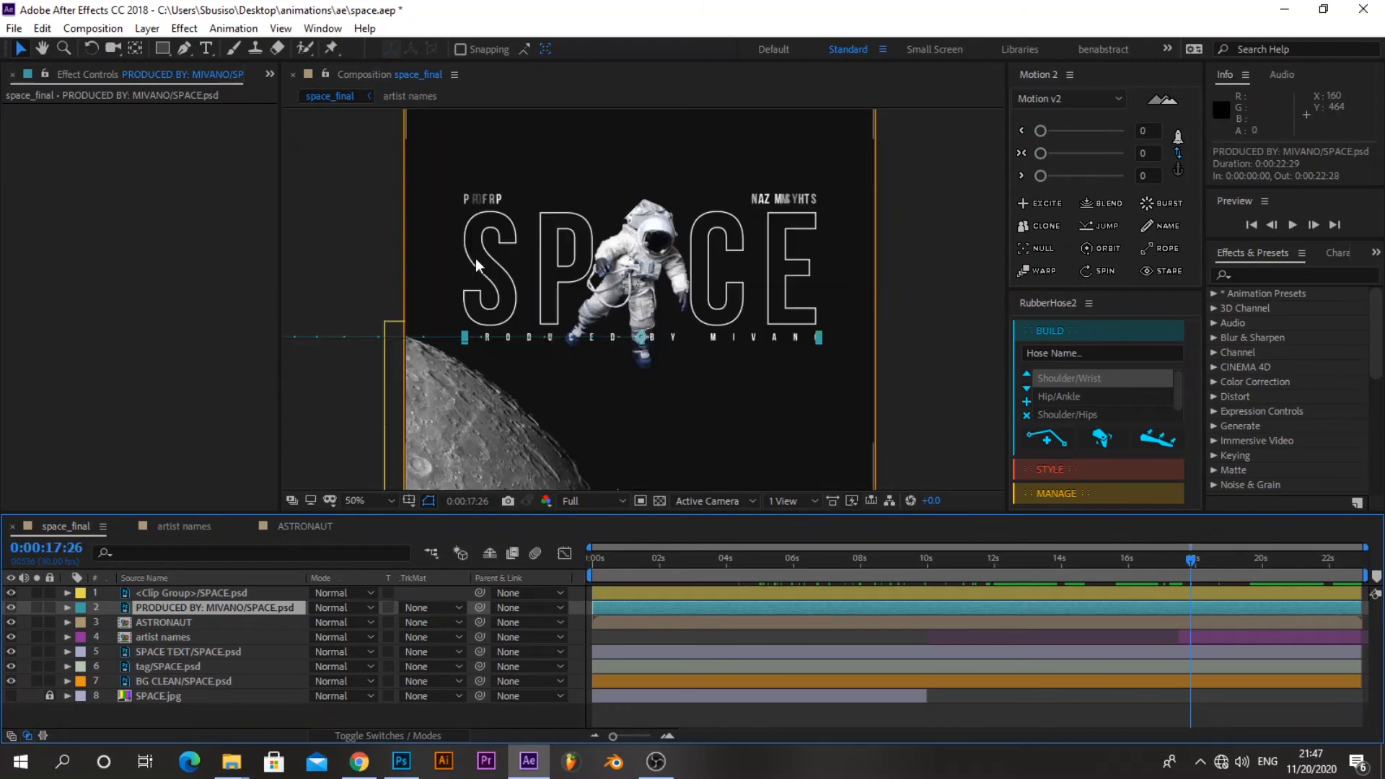